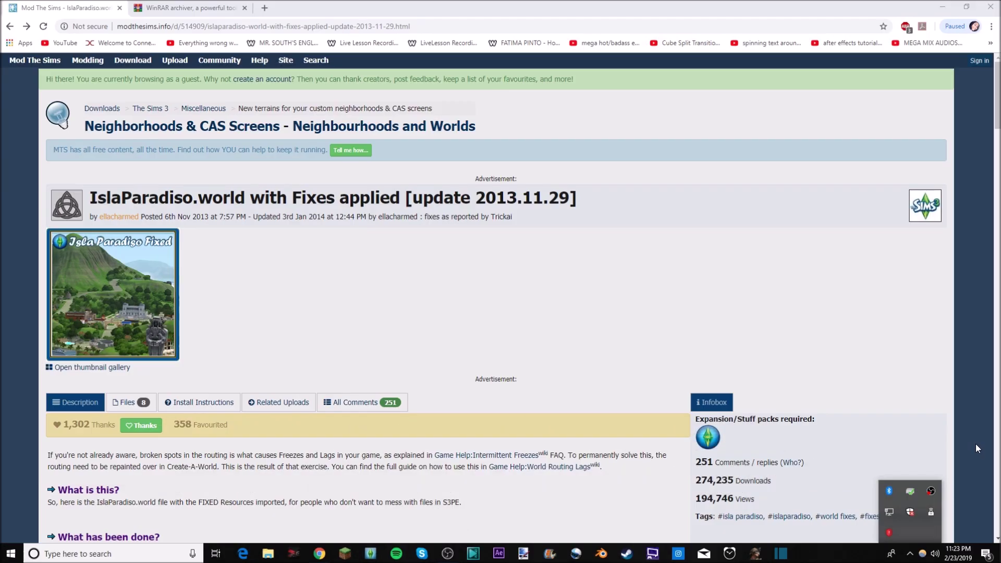
# Step: Dismiss the tray popup and switch to the WinRAR downloads browser tab
pyautogui.click(810, 289)
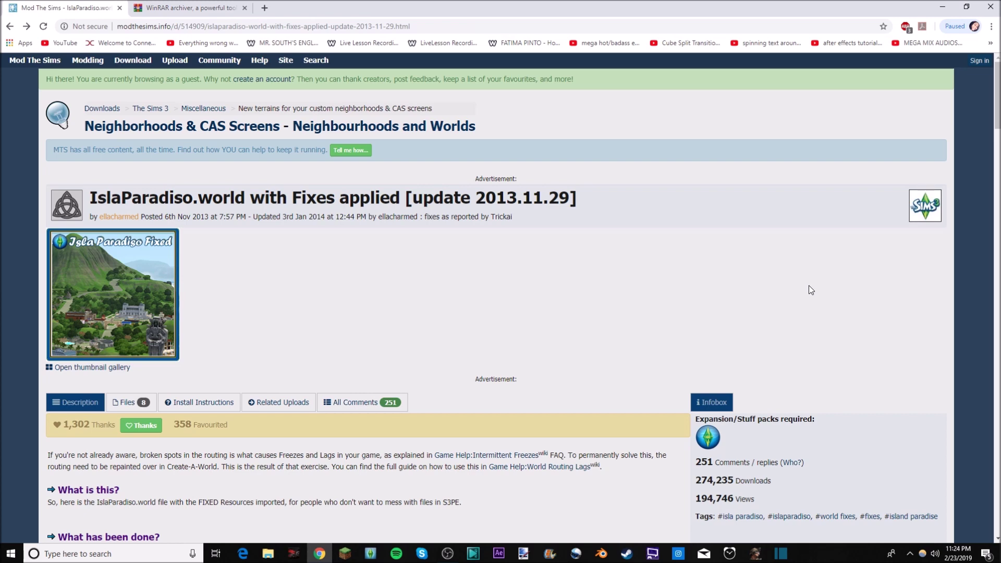
pyautogui.click(192, 8)
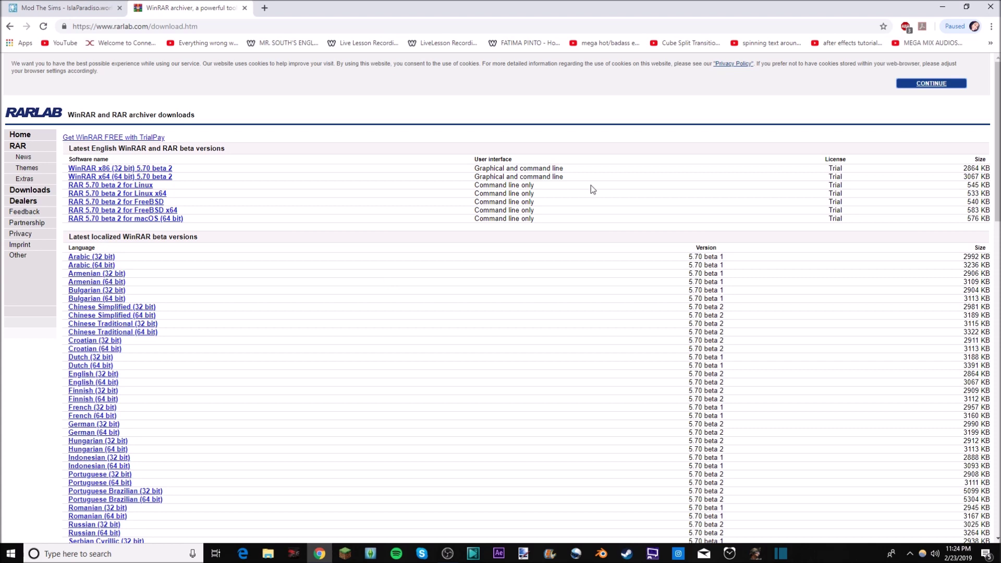
# Step: Accept the RARLAB cookie notice and return to the Mod The Sims fix tab
pyautogui.click(958, 83)
pyautogui.scroll(-5, 274, 539)
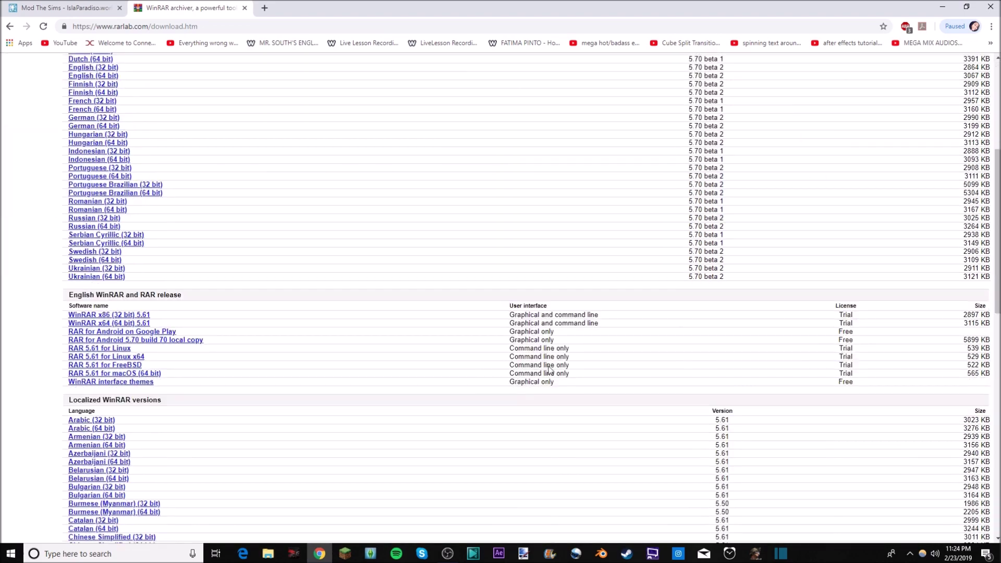
pyautogui.scroll(3, 277, 258)
pyautogui.scroll(3, 282, 85)
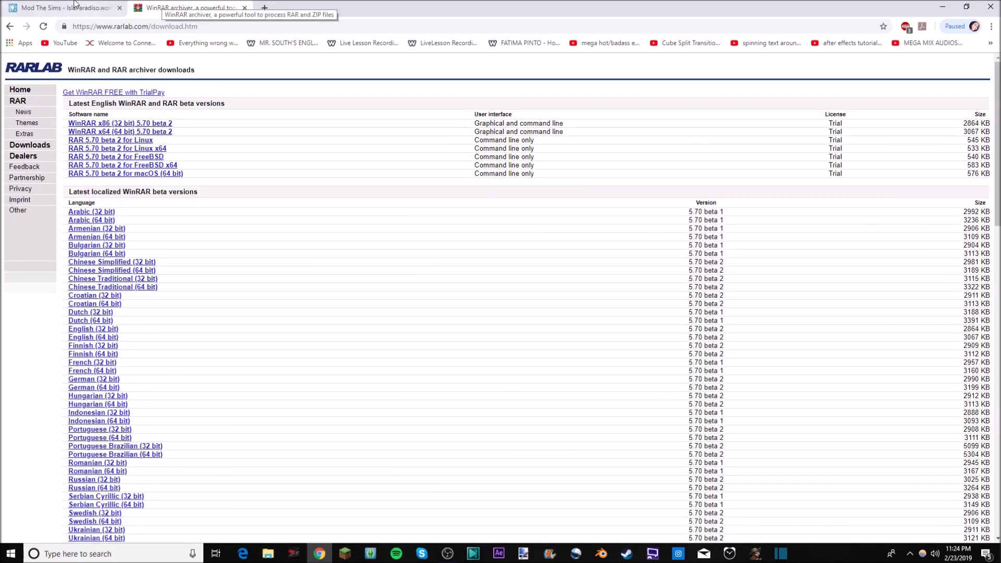
pyautogui.scroll(-3, 196, 411)
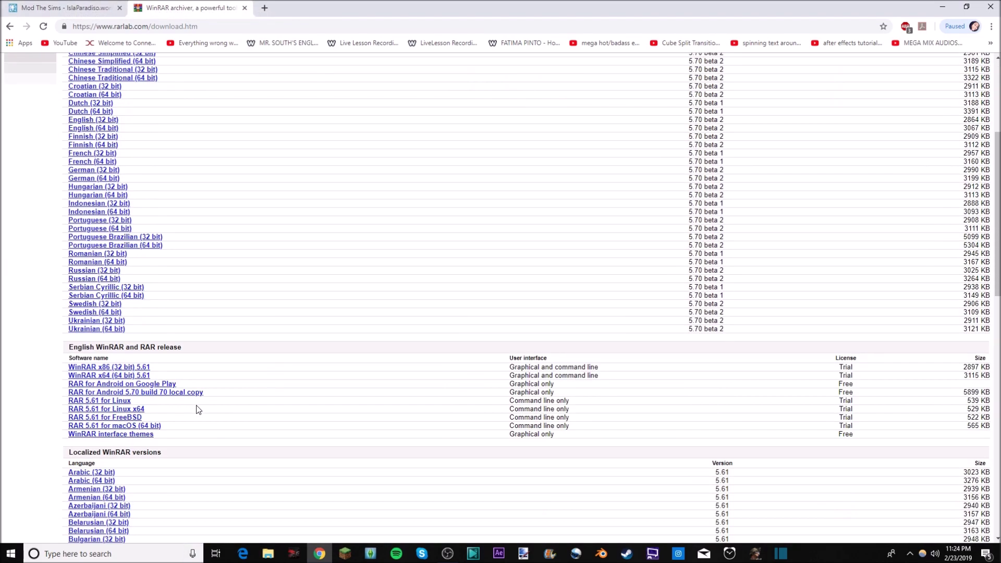
pyautogui.scroll(-4, 196, 411)
pyautogui.scroll(-5, 192, 416)
pyautogui.scroll(8, 190, 419)
pyautogui.scroll(3, 190, 418)
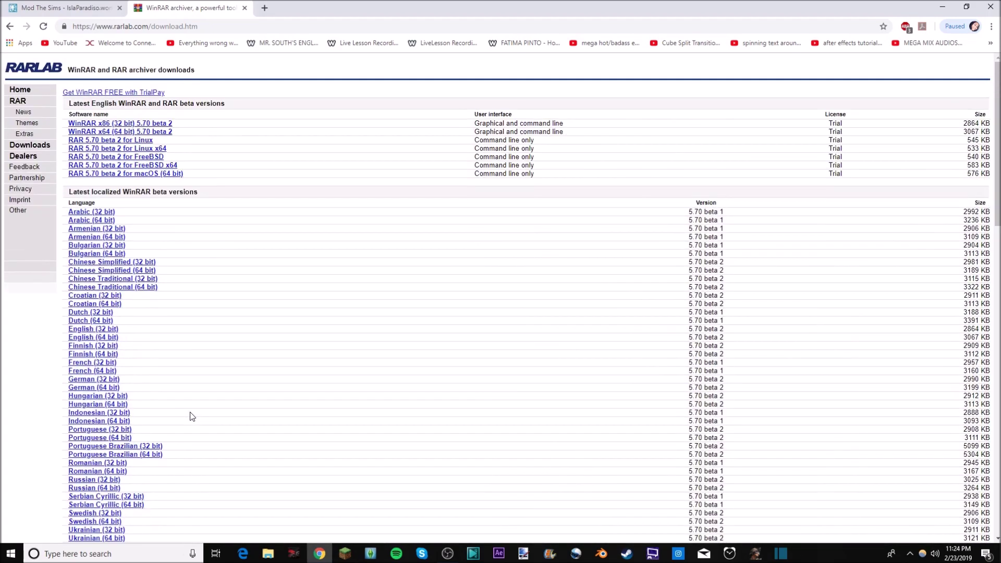
pyautogui.click(95, 6)
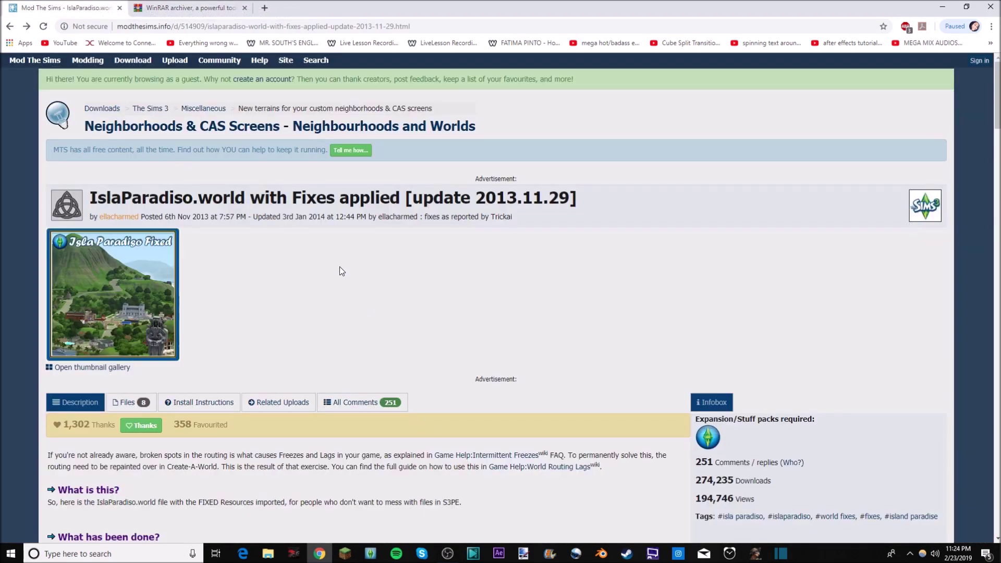
pyautogui.scroll(-3, 382, 270)
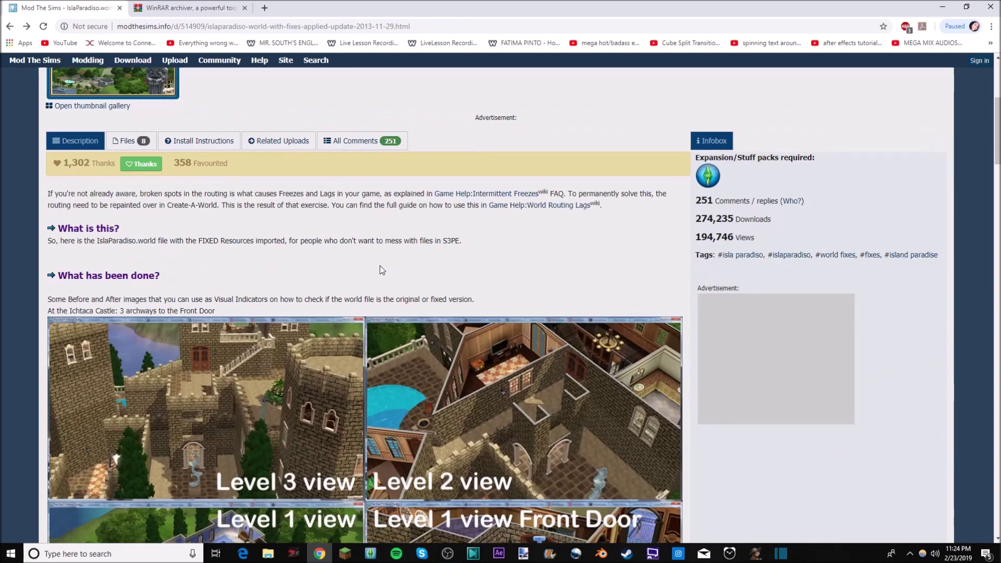
pyautogui.scroll(2, 372, 282)
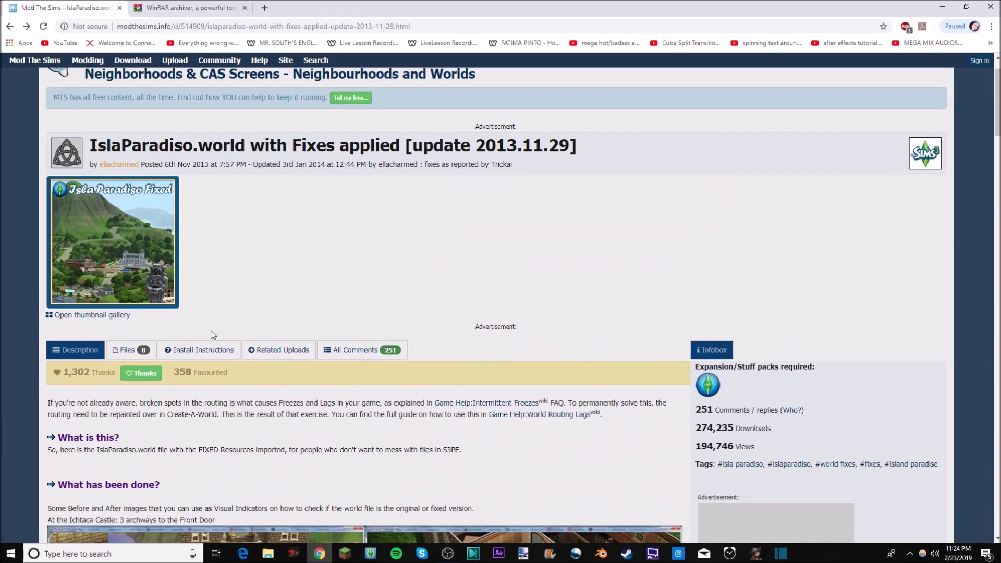
pyautogui.scroll(-3, 408, 334)
pyautogui.scroll(-1, 408, 333)
pyautogui.scroll(-3, 408, 334)
pyautogui.scroll(-5, 462, 360)
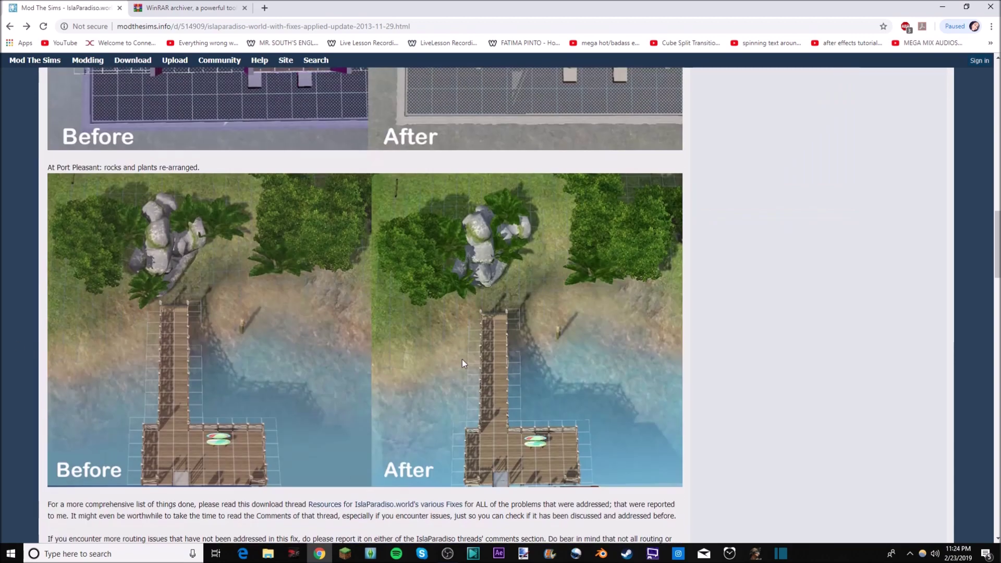
pyautogui.scroll(-4, 117, 336)
pyautogui.scroll(-5, 170, 373)
pyautogui.scroll(-1, 169, 373)
pyautogui.scroll(3, 170, 373)
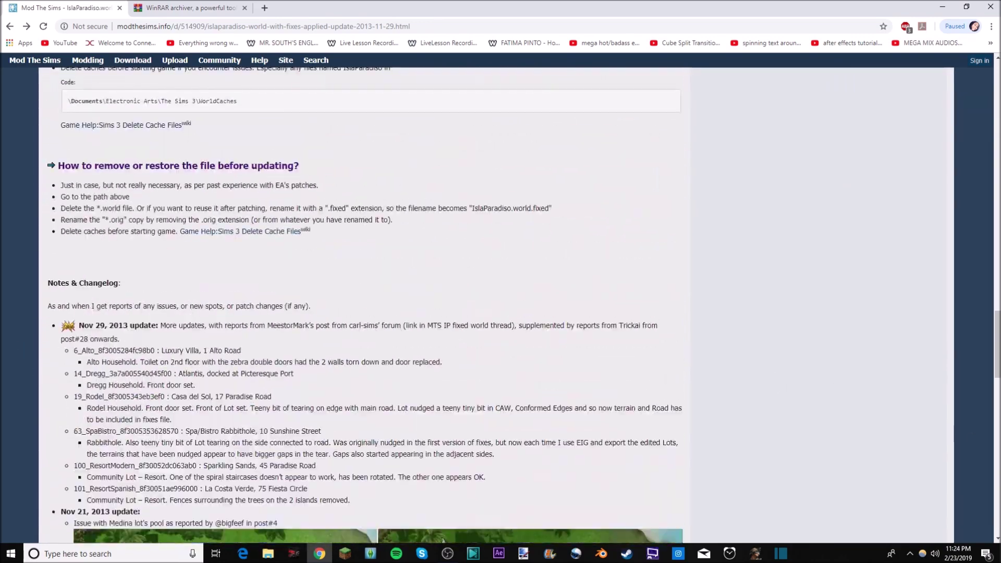
pyautogui.scroll(1, 169, 373)
pyautogui.scroll(5, 170, 373)
pyautogui.scroll(2, 170, 373)
pyautogui.scroll(2, 170, 373)
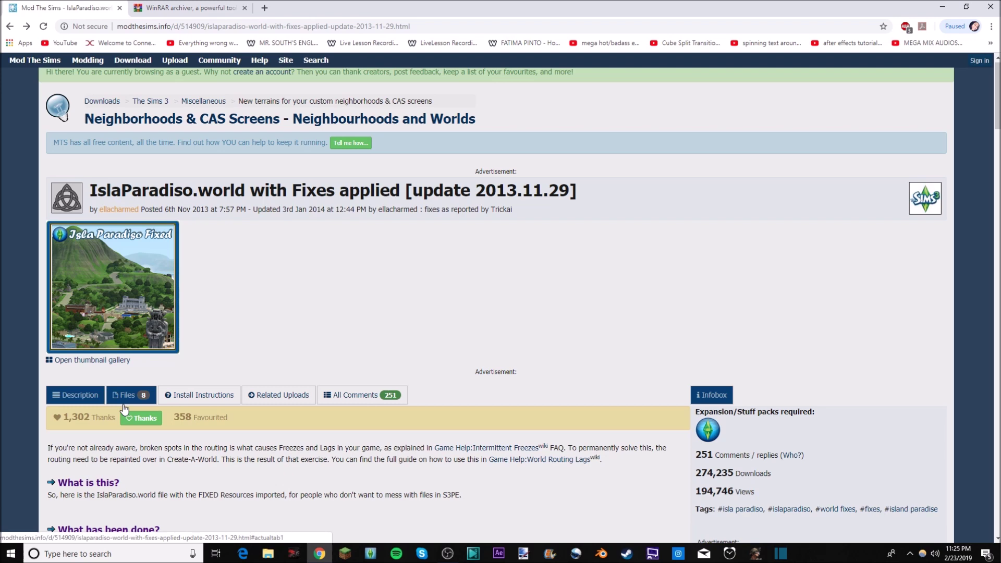
pyautogui.scroll(-2, 124, 409)
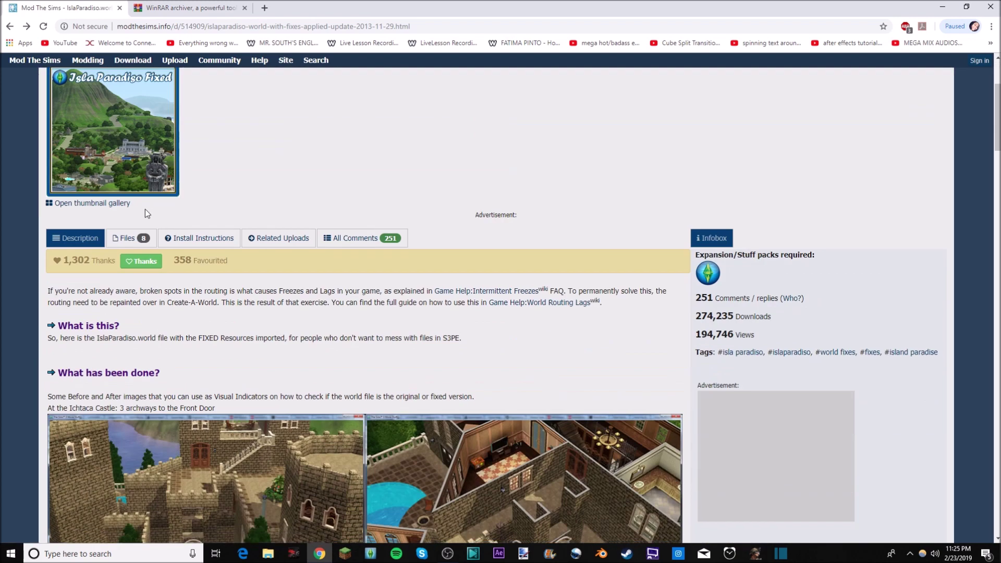
# Step: Show the Files list of the eight IslaParadiso multi-part RAR archives
pyautogui.click(125, 238)
pyautogui.scroll(-2, 216, 317)
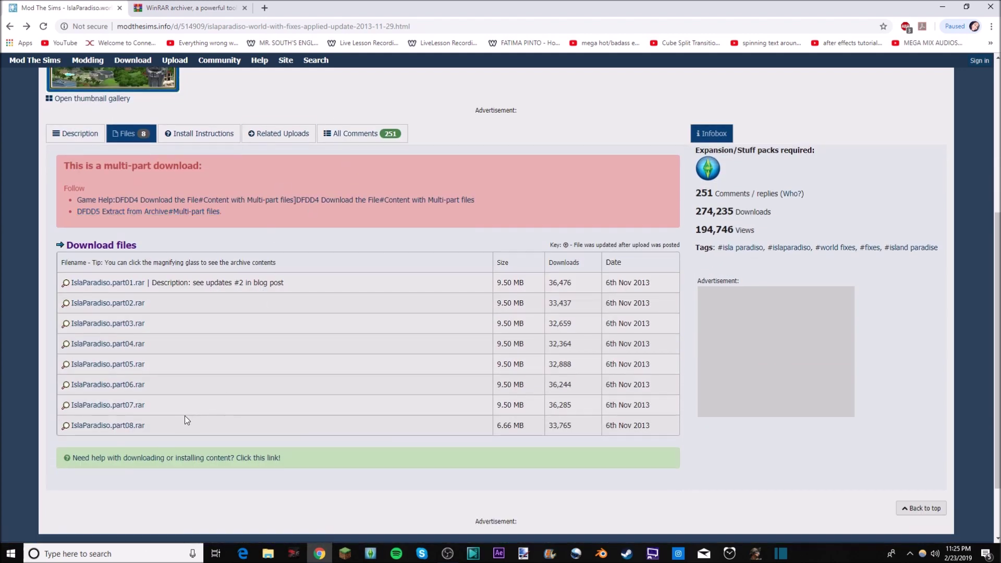
pyautogui.moveTo(185, 416)
pyautogui.mouseDown()
pyautogui.moveTo(112, 394)
pyautogui.moveTo(81, 262)
pyautogui.mouseUp()
# Step: Save IslaParadiso.part01, part02 and the following archive parts to the Desktop, then minimize Chrome
pyautogui.click(400, 358)
pyautogui.scroll(-1, 358, 294)
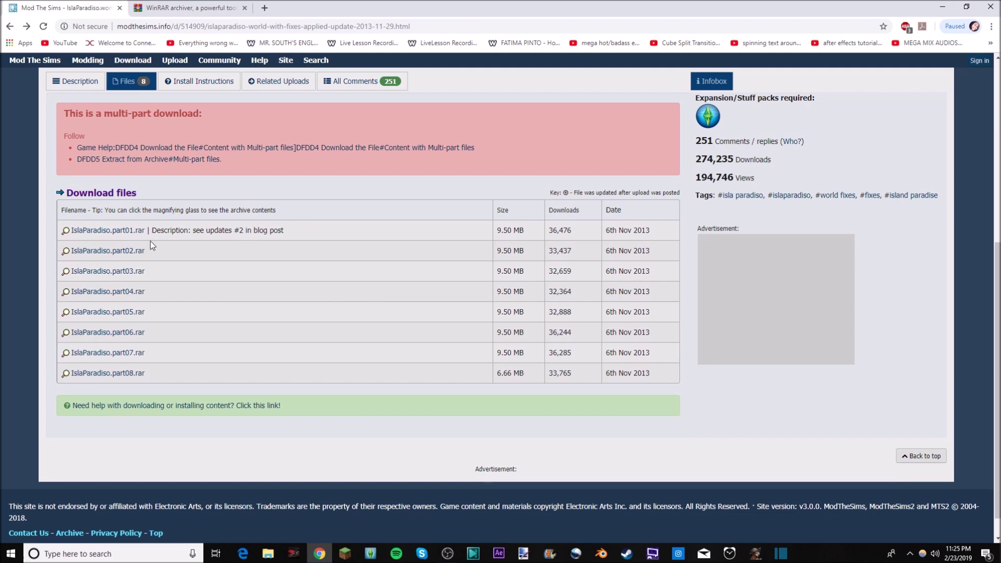
pyautogui.click(108, 237)
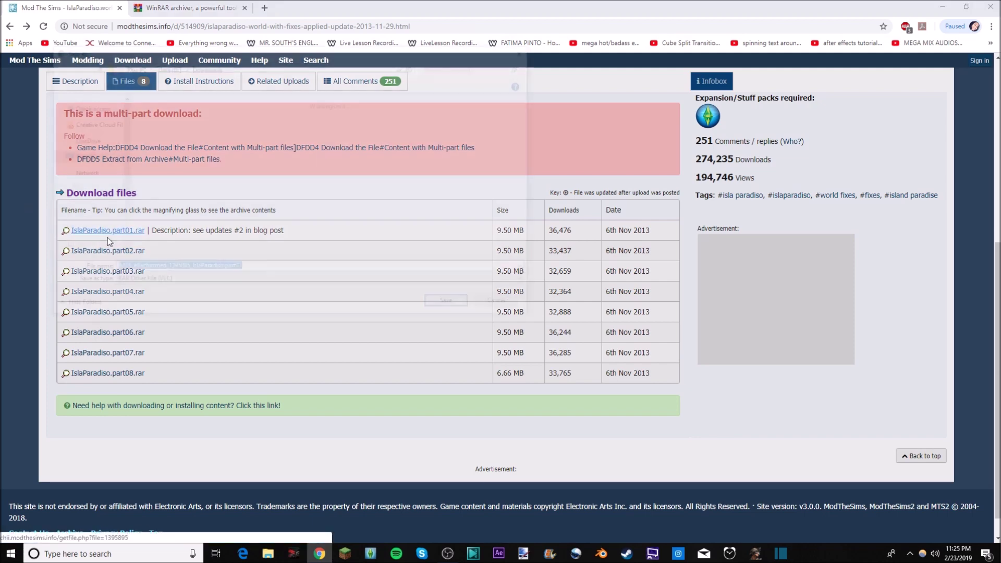
pyautogui.scroll(3, 95, 186)
pyautogui.scroll(3, 95, 186)
pyautogui.scroll(3, 94, 186)
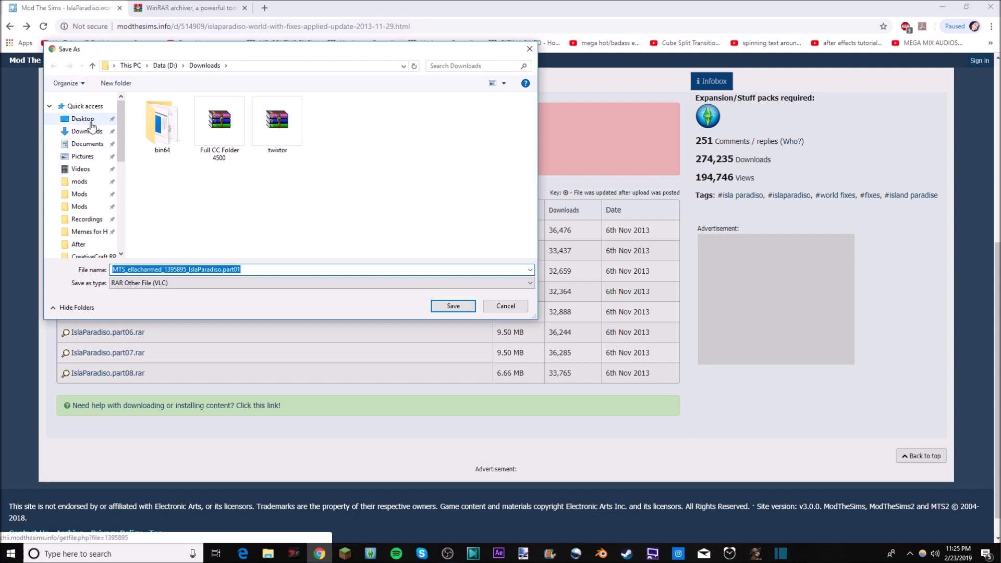
pyautogui.click(91, 123)
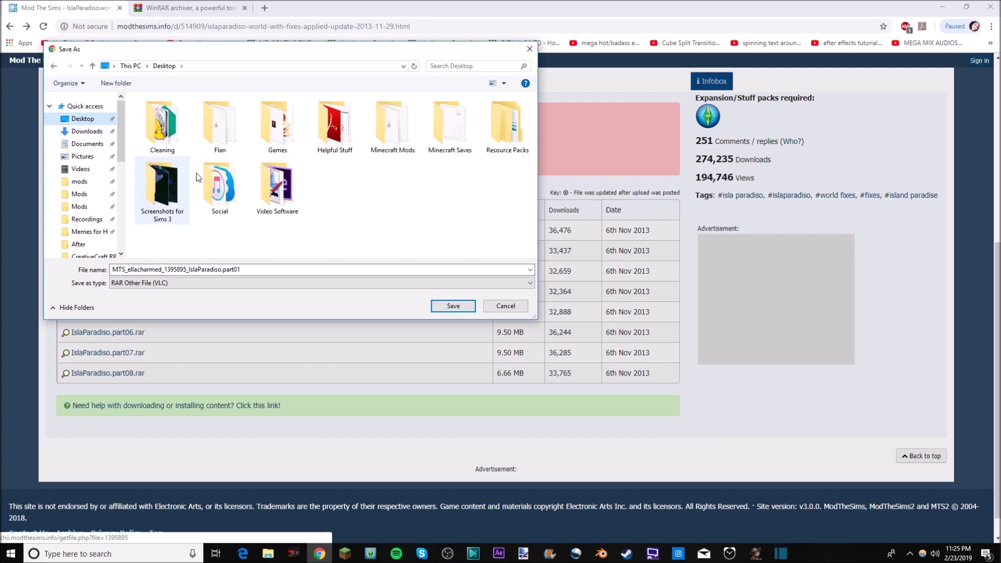
pyautogui.click(458, 307)
pyautogui.click(97, 252)
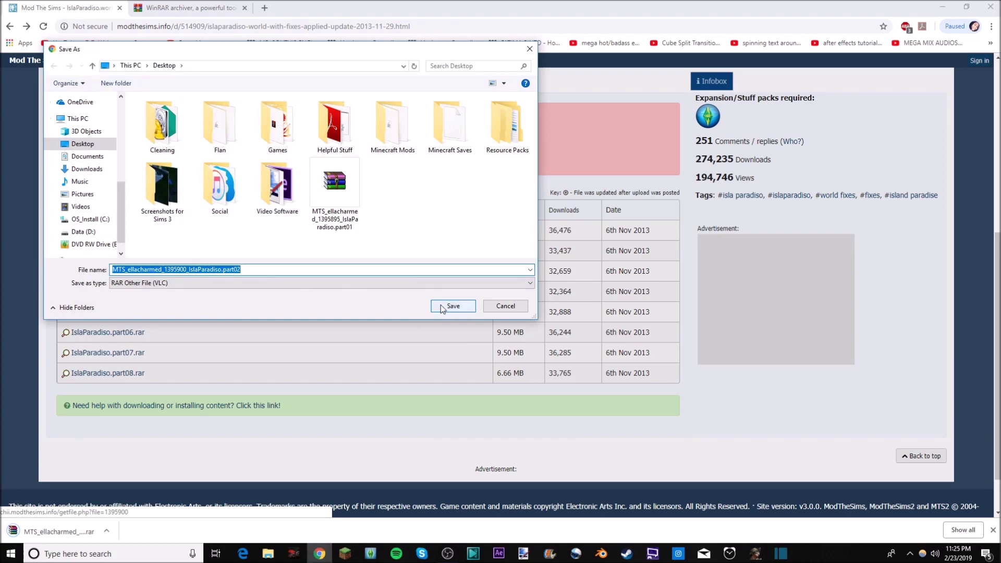
pyautogui.click(453, 306)
pyautogui.click(108, 271)
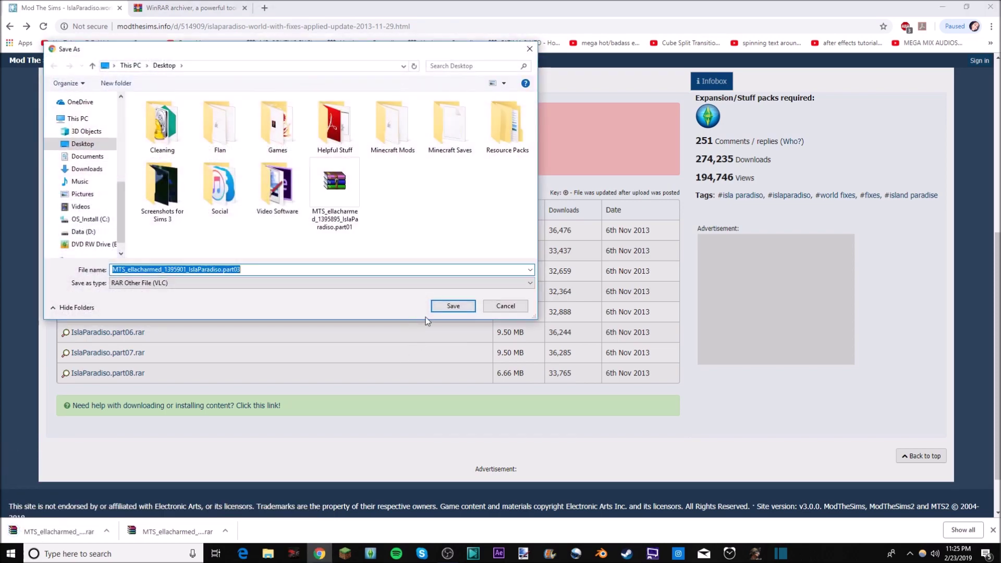
pyautogui.click(454, 306)
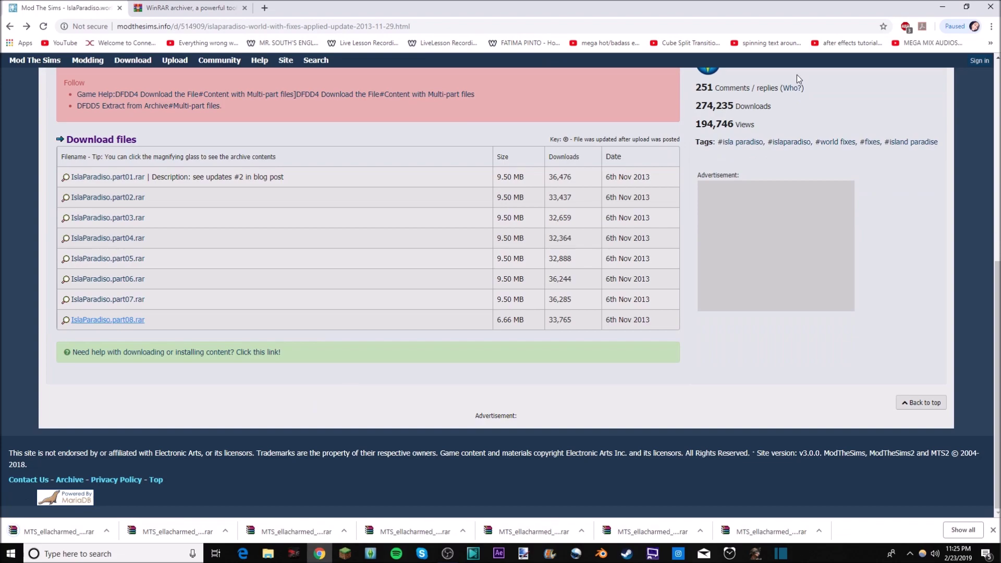
pyautogui.click(943, 6)
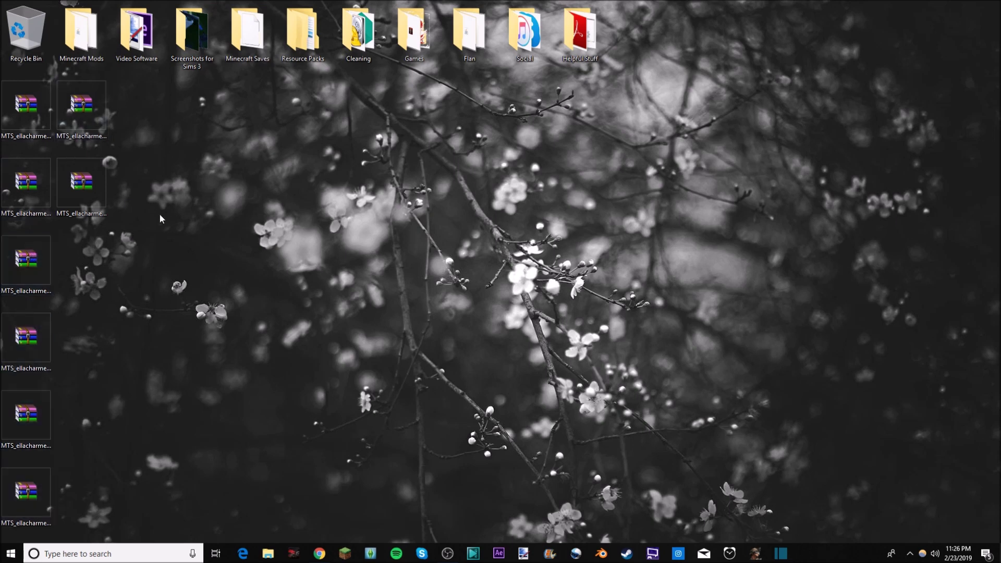
# Step: Strip the MTS_ellacharmed_ prefix from the part01 archive name
pyautogui.rightClick(20, 137)
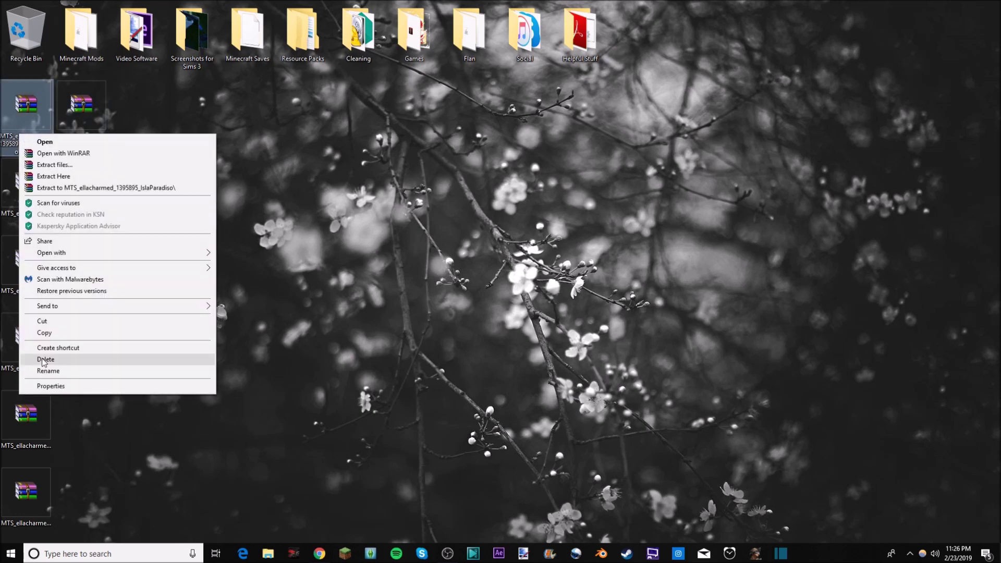
pyautogui.click(43, 369)
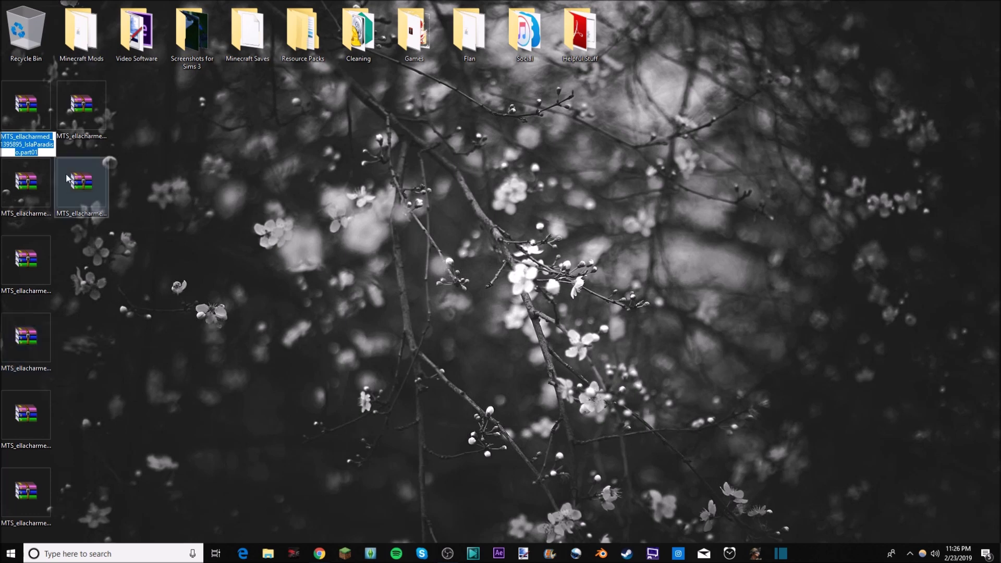
pyautogui.click(52, 138)
pyautogui.hotkey('shift', 'Home')
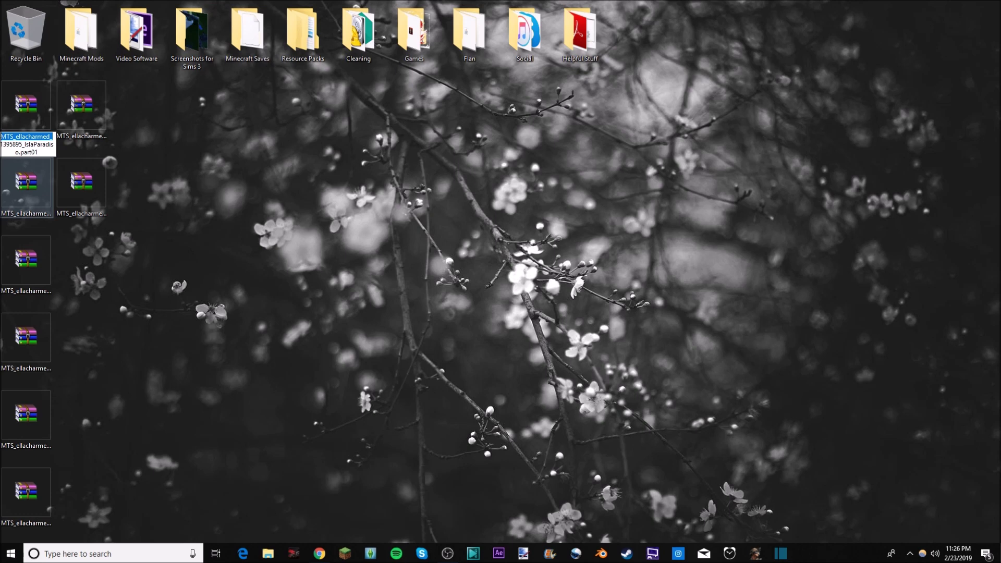
pyautogui.press('BackSpace')
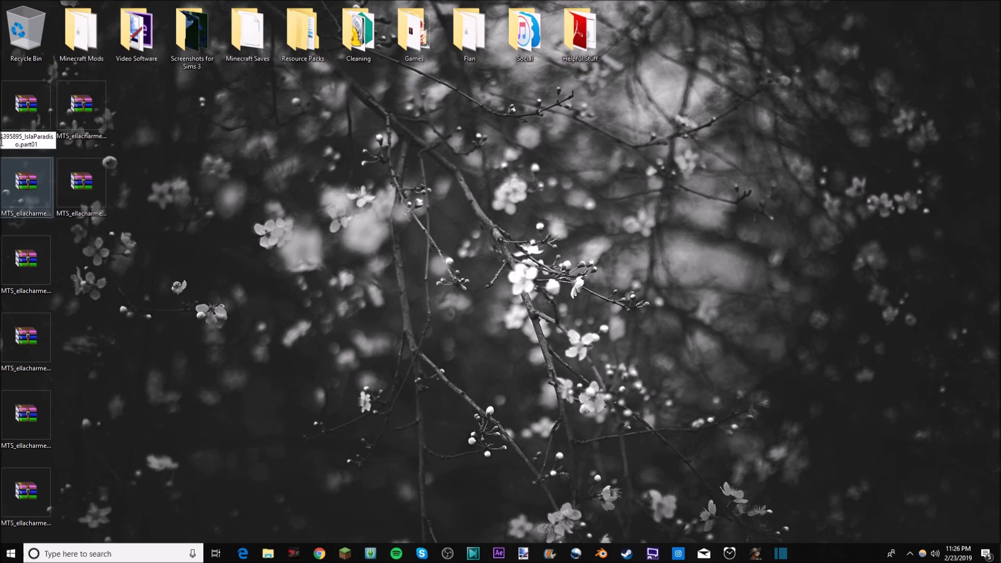
pyautogui.press('Return')
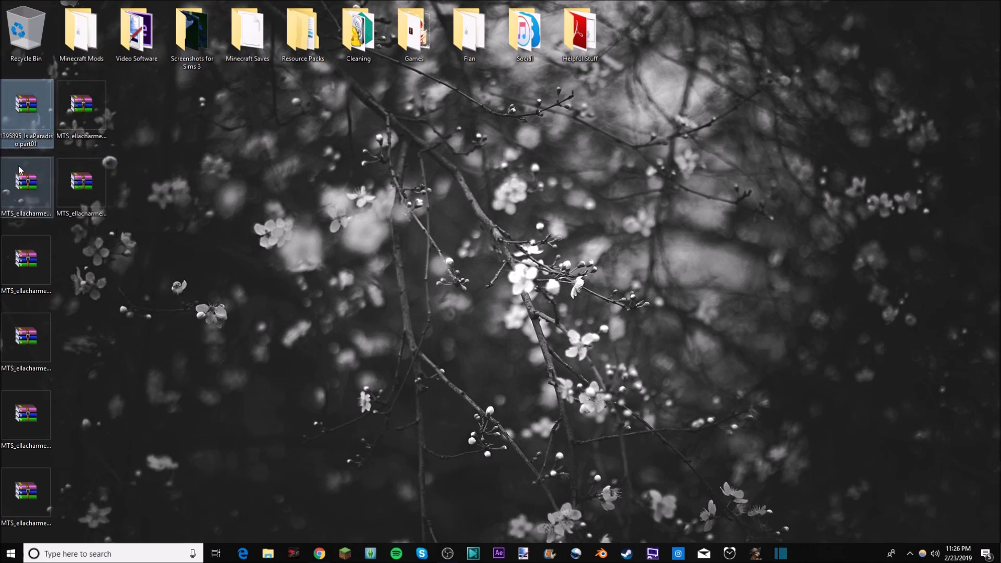
# Step: Strip the MTS_ellacharmed_ prefix from the part02 archive name
pyautogui.rightClick(27, 215)
pyautogui.press('Escape')
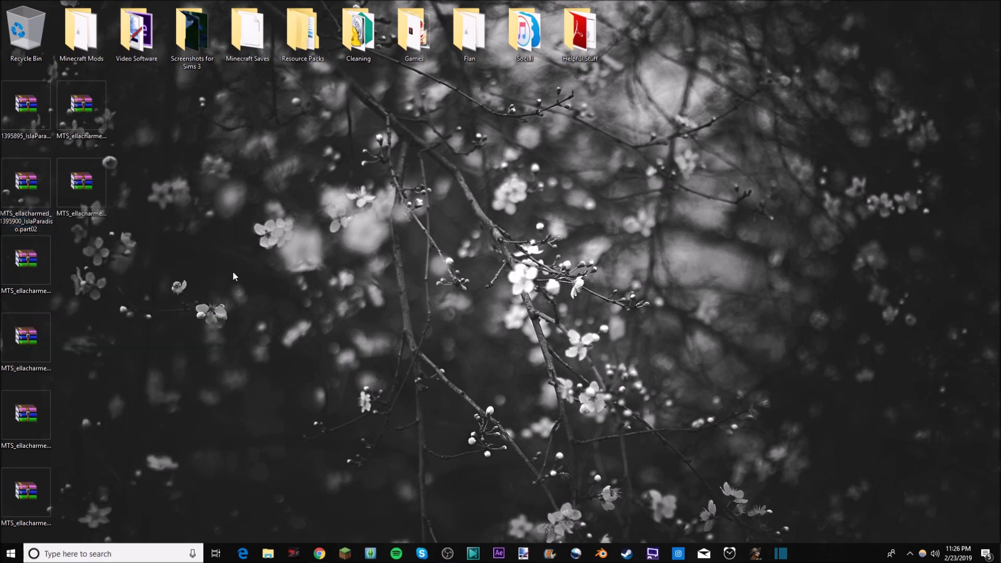
pyautogui.rightClick(37, 227)
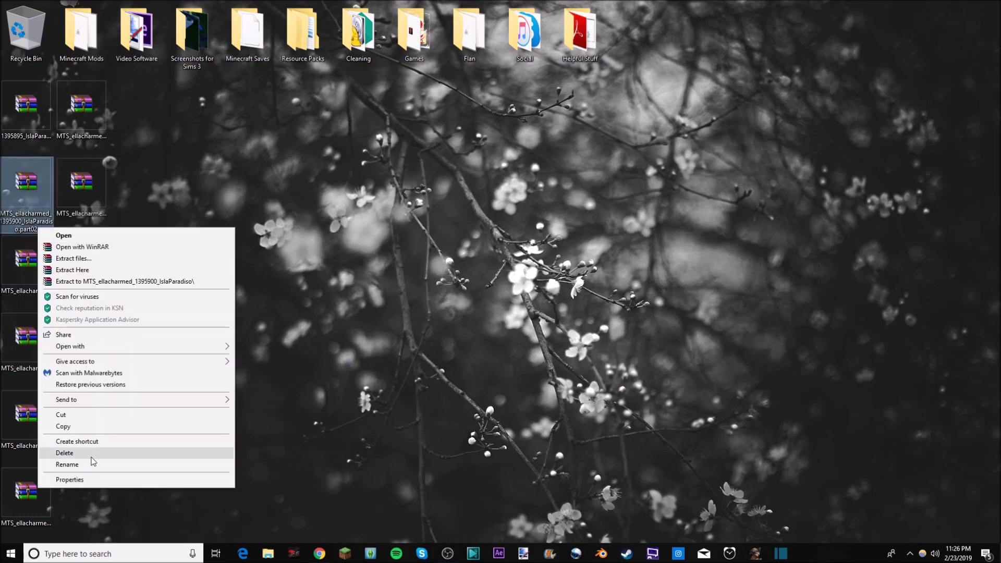
pyautogui.click(94, 459)
pyautogui.hotkey('shift', 'Left')
pyautogui.hotkey('shift', 'Left')
pyautogui.hotkey('shift', 'Left')
pyautogui.hotkey('shift', 'Left')
pyautogui.hotkey('shift', 'Left')
pyautogui.hotkey('shift', 'Left')
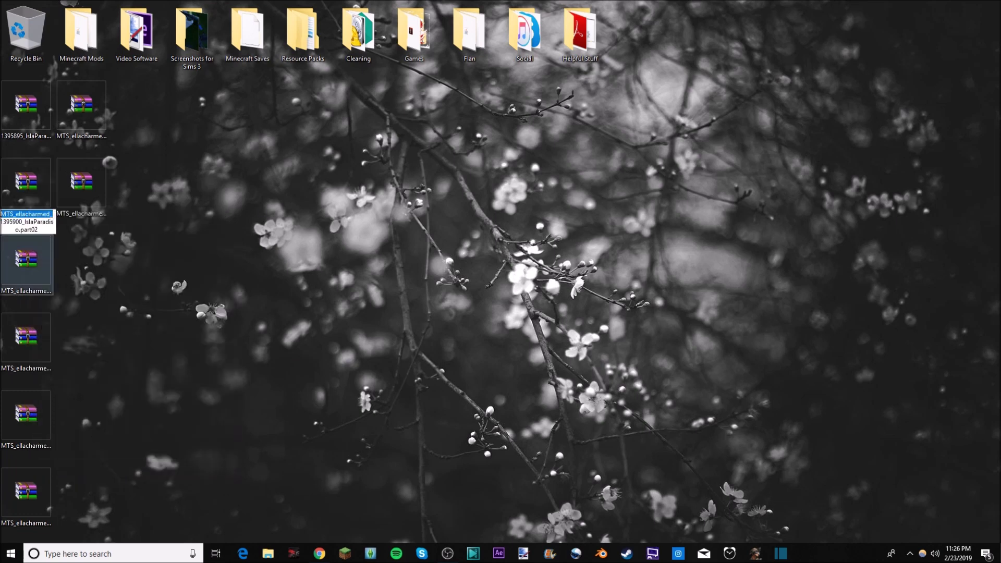
pyautogui.press('Delete')
pyautogui.press('Return')
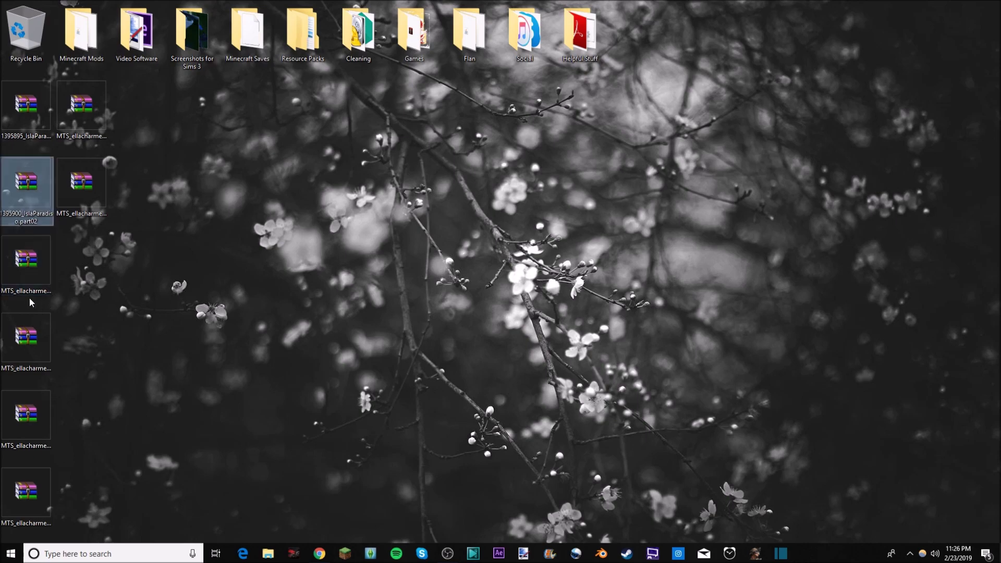
# Step: Strip the prefix from part03 and part07, then select the renamed part01 archive
pyautogui.rightClick(28, 297)
pyautogui.click(55, 271)
pyautogui.press('Delete')
pyautogui.press('Return')
pyautogui.rightClick(10, 227)
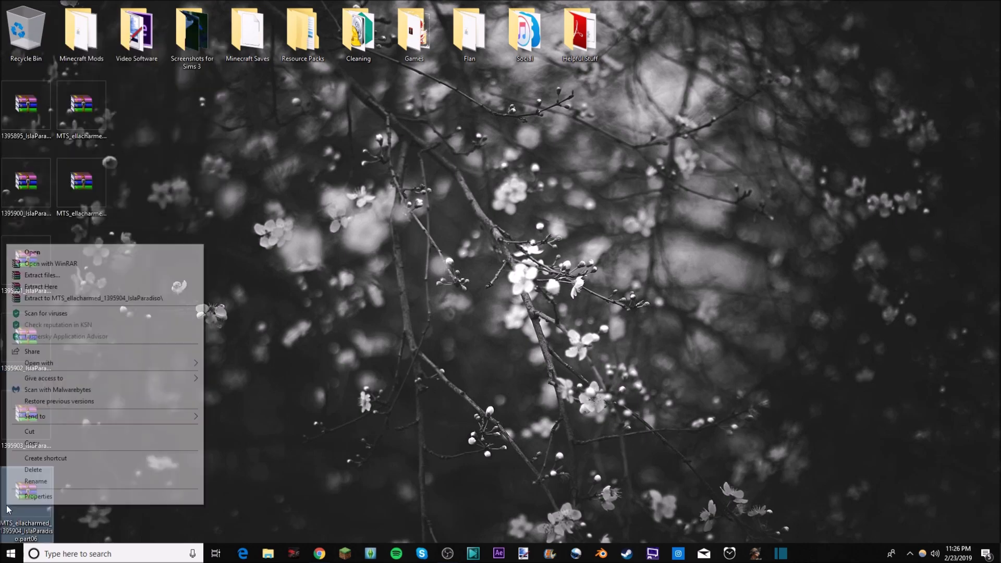
pyautogui.click(59, 462)
pyautogui.press('Delete')
pyautogui.press('Return')
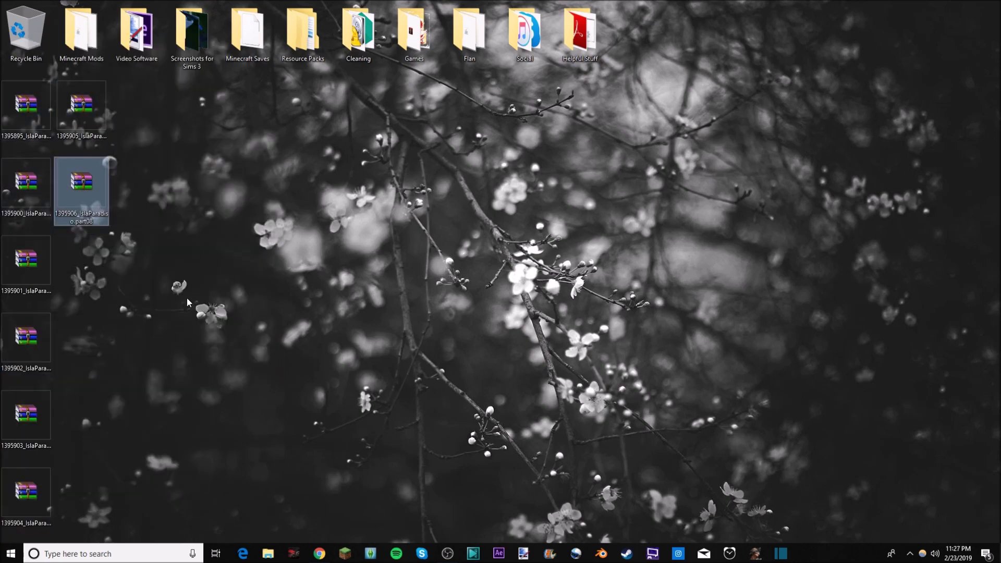
pyautogui.click(174, 422)
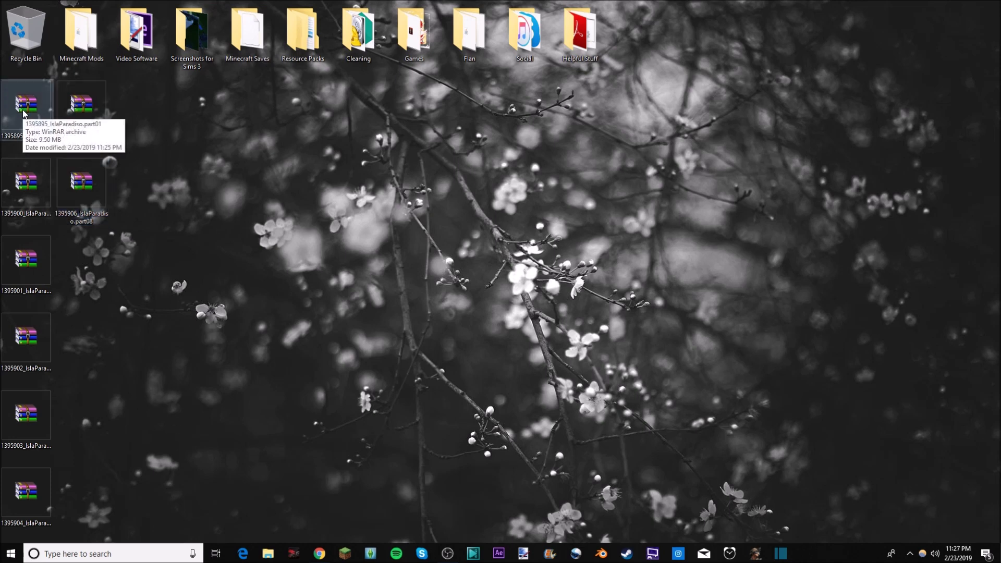
pyautogui.click(24, 106)
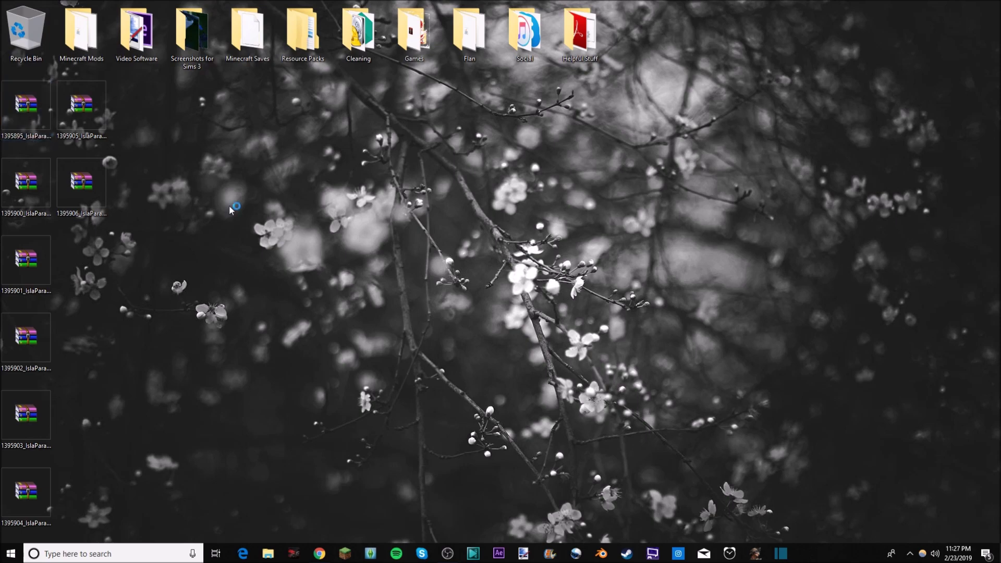
# Step: Open 1395895_IslaParadiso.part01 in WinRAR and start extracting IslaParadiso.world
pyautogui.press('Return')
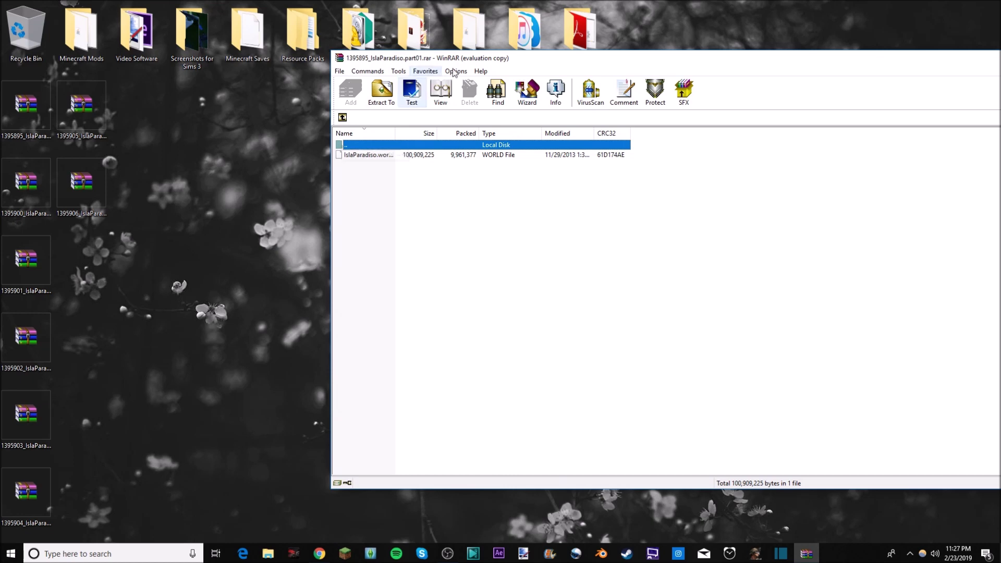
pyautogui.moveTo(516, 67); pyautogui.dragTo(604, 100)
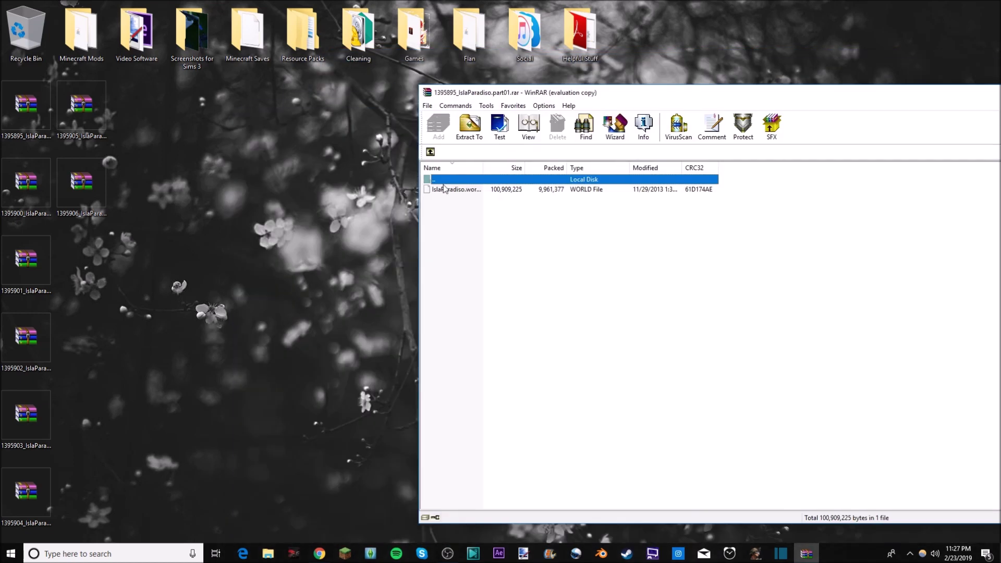
pyautogui.doubleClick(444, 191)
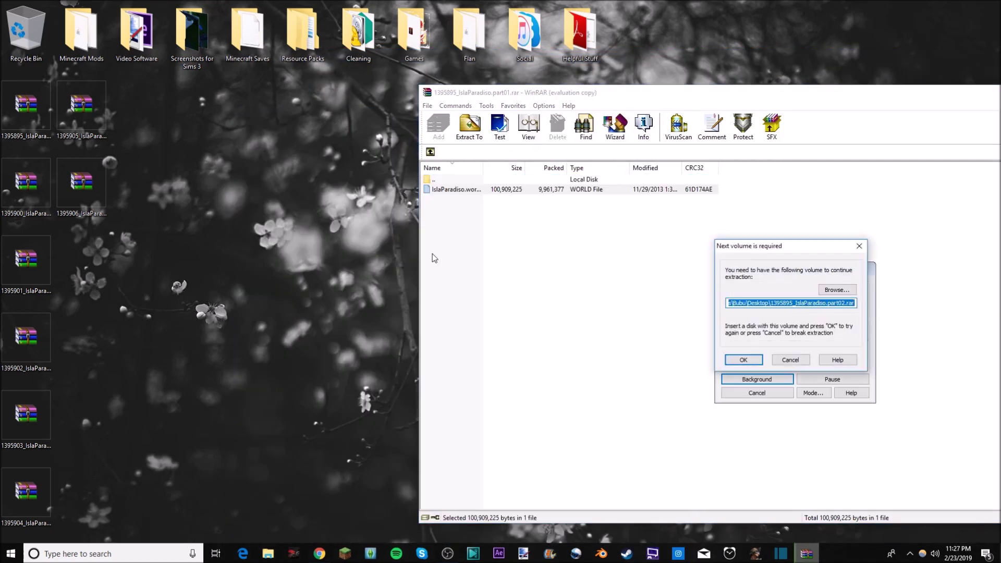
# Step: Point the next-volume prompt to 1395900_IslaParadiso.part02 on the Desktop
pyautogui.moveTo(756, 249); pyautogui.dragTo(362, 136)
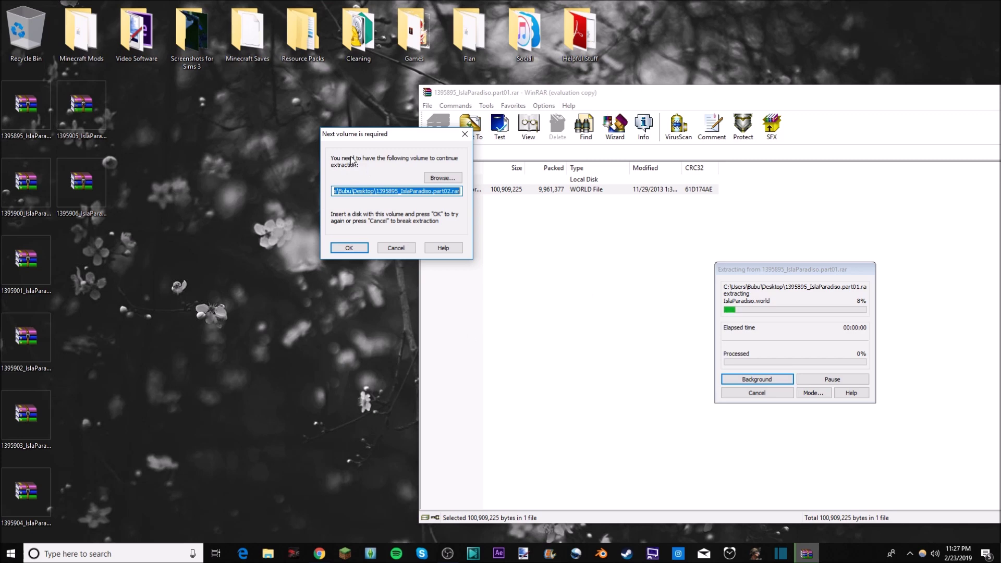
pyautogui.moveTo(384, 138); pyautogui.dragTo(652, 194)
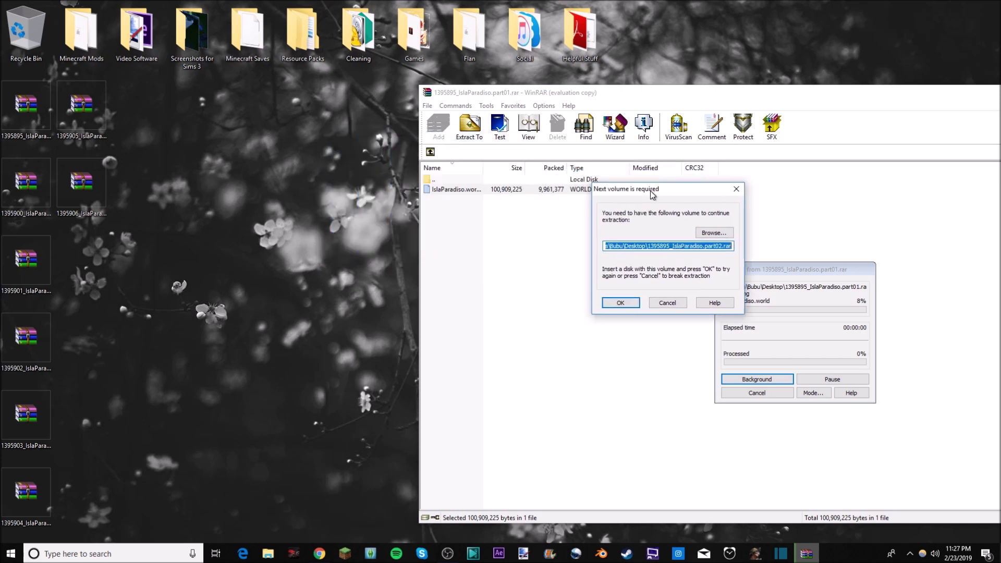
pyautogui.click(715, 233)
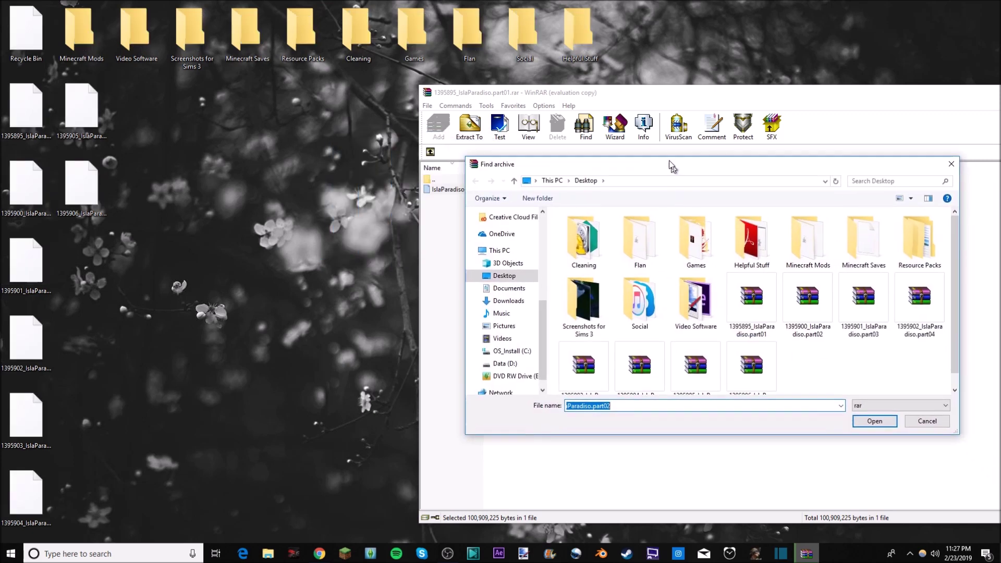
pyautogui.moveTo(710, 209); pyautogui.dragTo(558, 93)
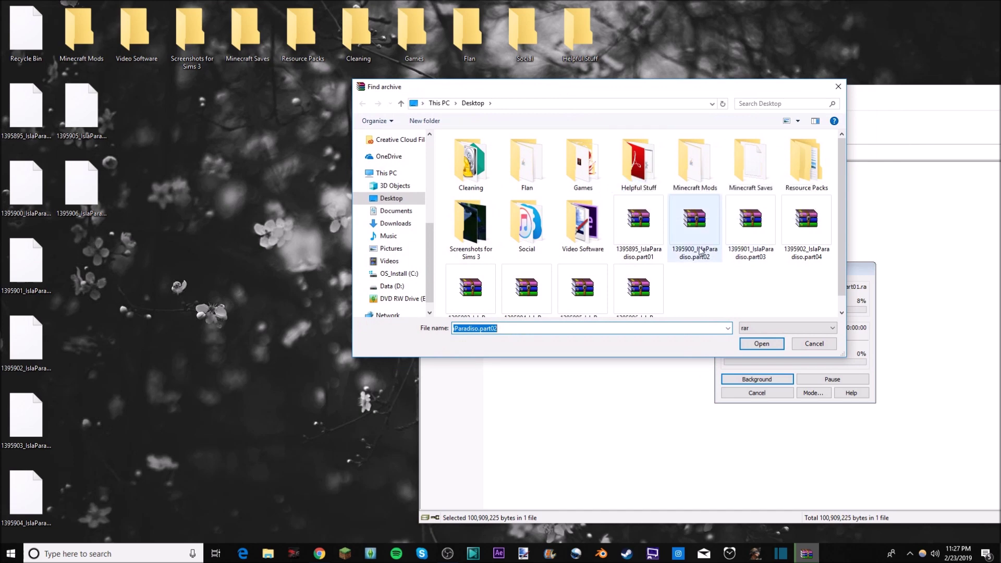
pyautogui.moveTo(808, 313)
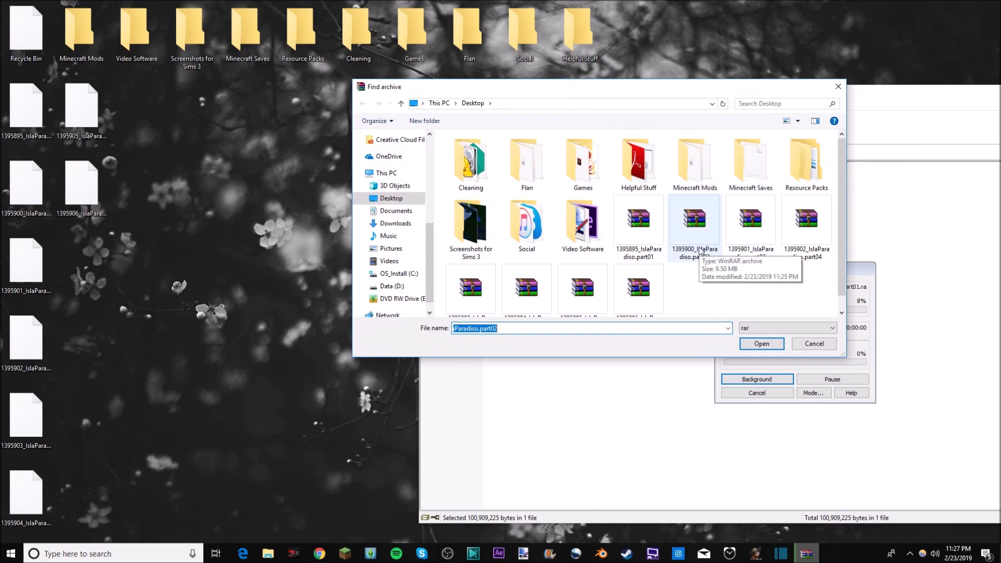
pyautogui.scroll(-1, 701, 251)
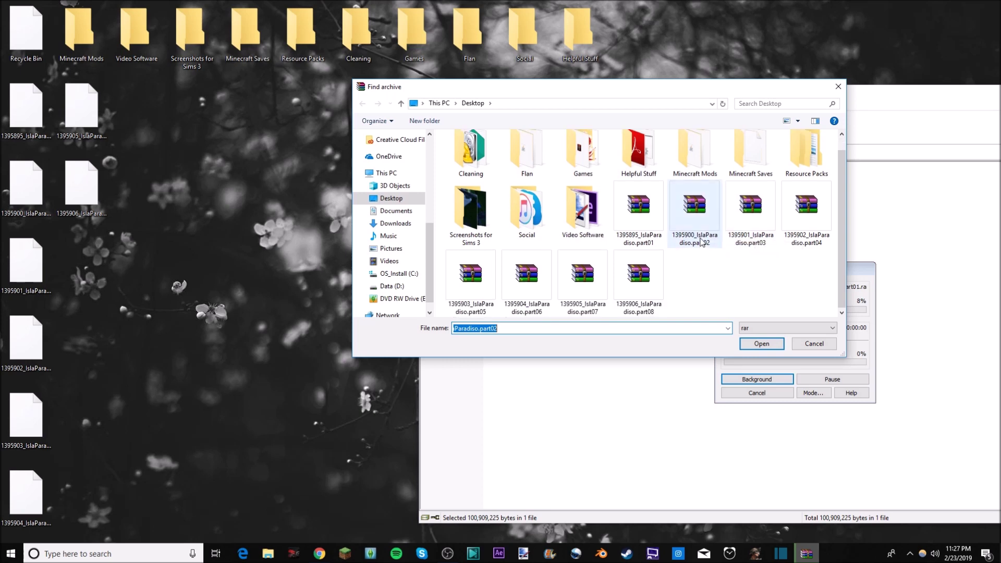
pyautogui.click(696, 227)
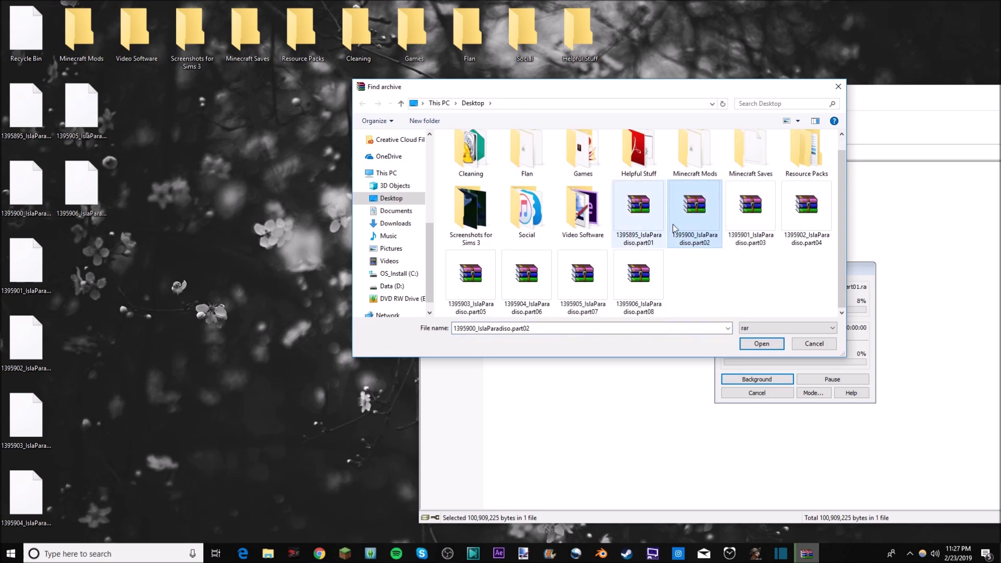
pyautogui.click(762, 344)
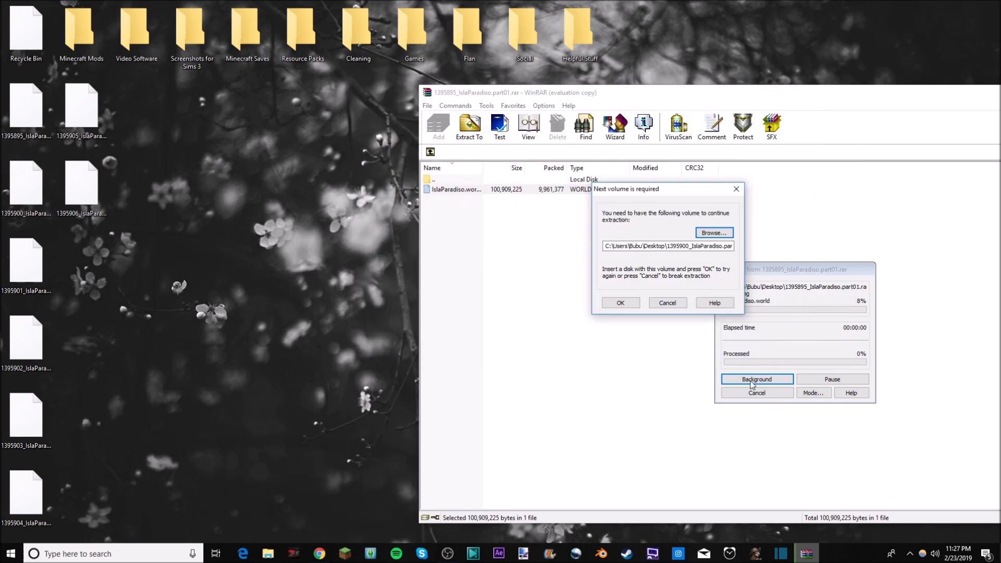
# Step: Accept the part02 volume, then supply part03 to continue extraction
pyautogui.click(729, 248)
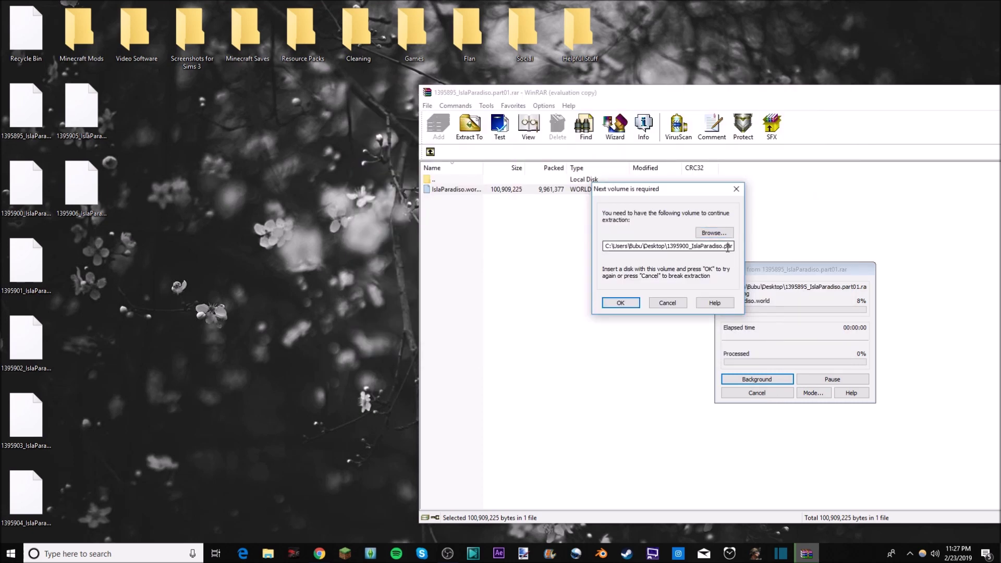
pyautogui.doubleClick(732, 247)
pyautogui.click(721, 246)
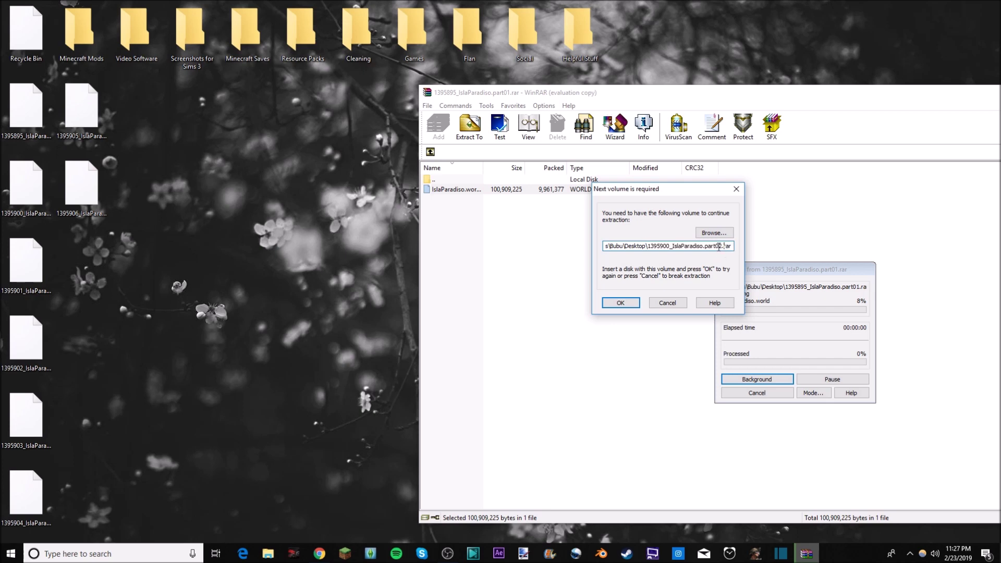
pyautogui.click(626, 303)
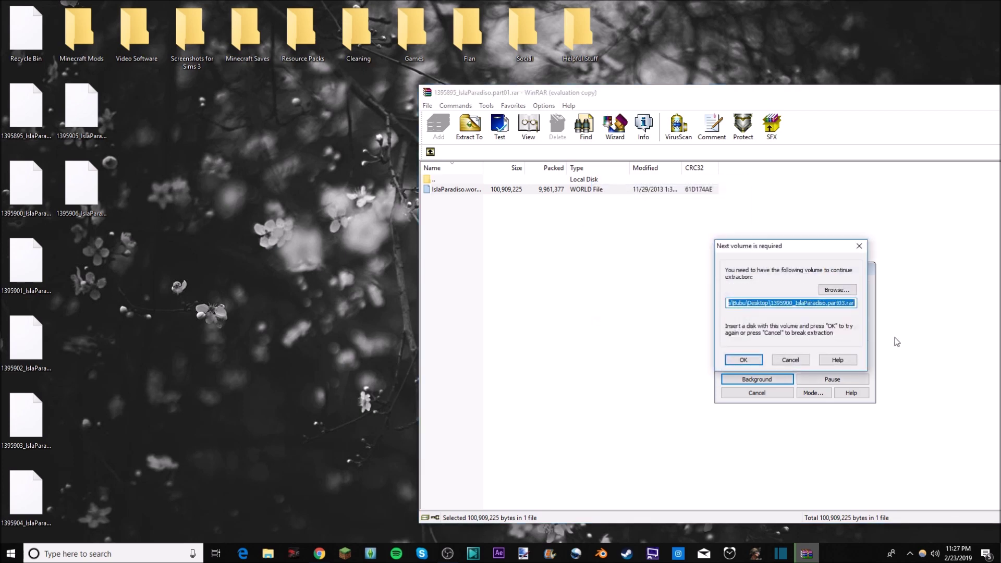
pyautogui.click(836, 290)
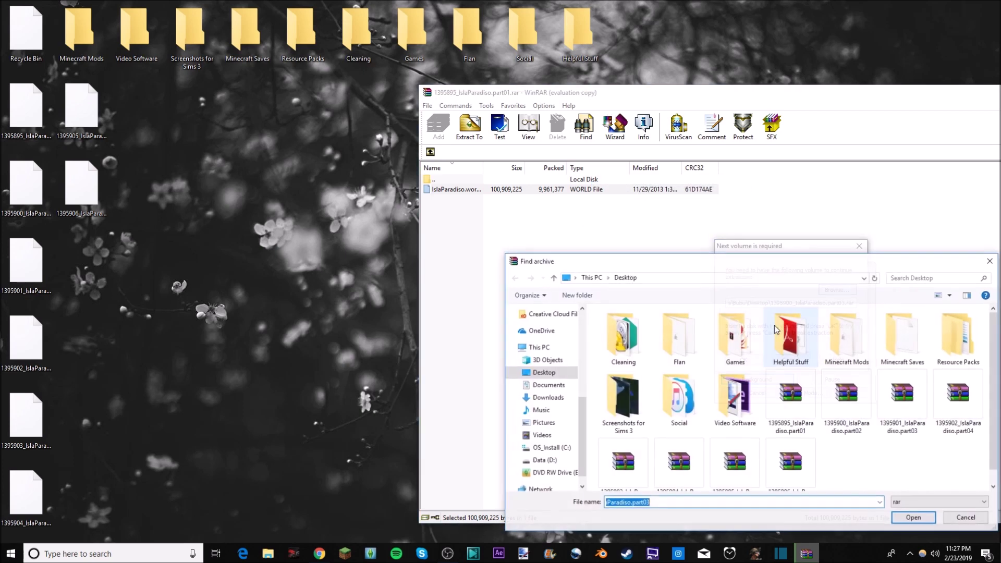
pyautogui.click(901, 391)
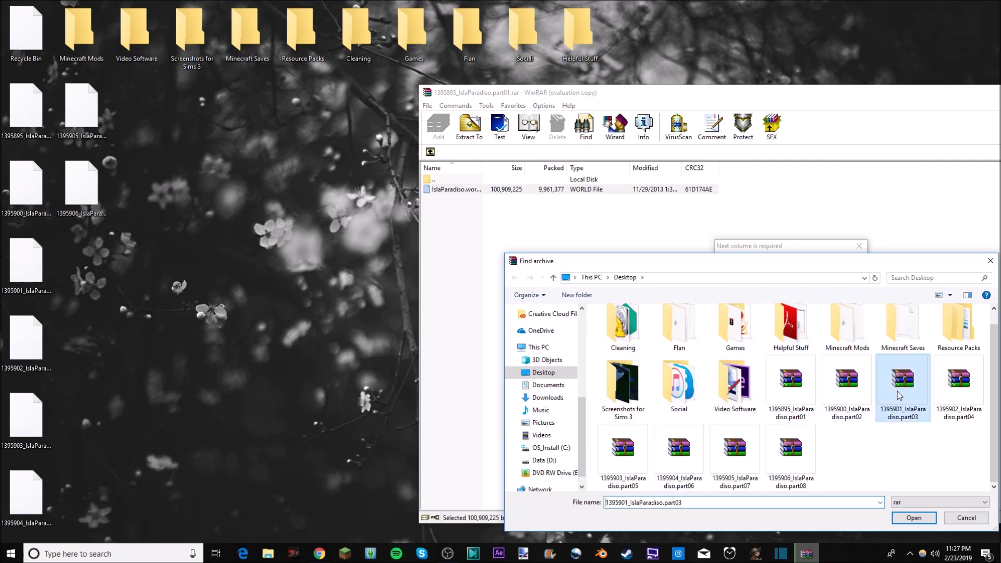
pyautogui.click(915, 519)
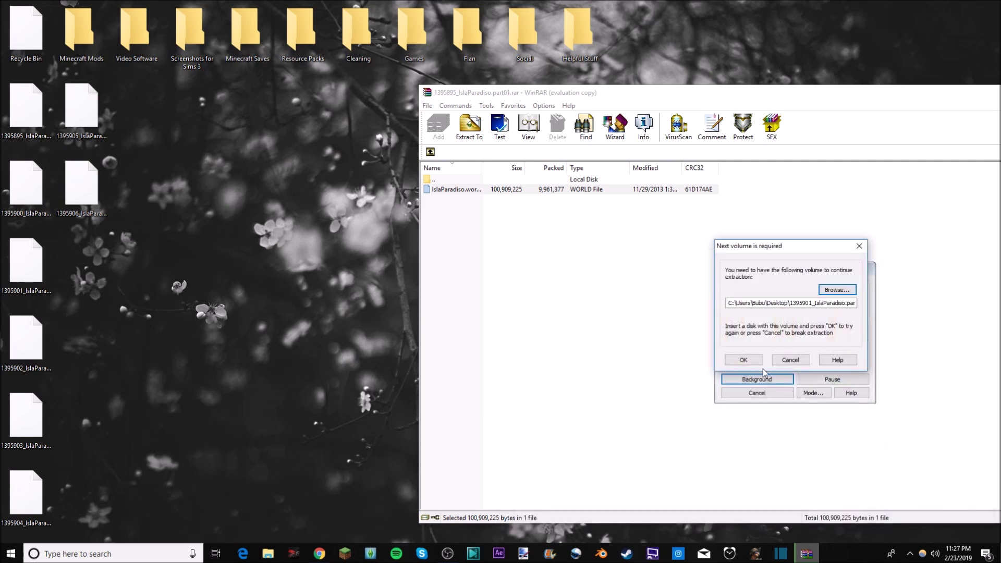
pyautogui.click(744, 360)
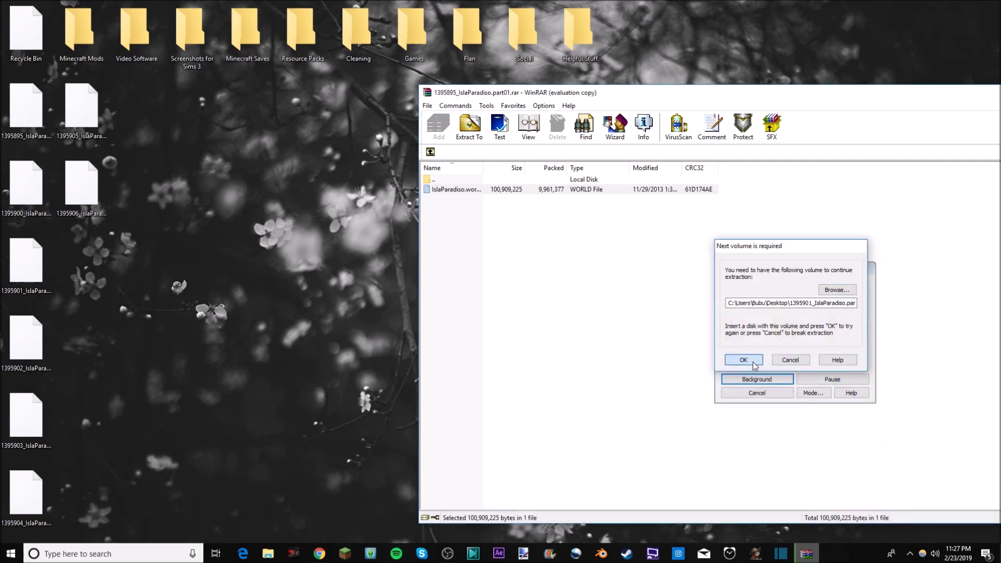
# Step: Supply the part04 and part05 volumes from the Desktop
pyautogui.click(848, 291)
pyautogui.click(963, 427)
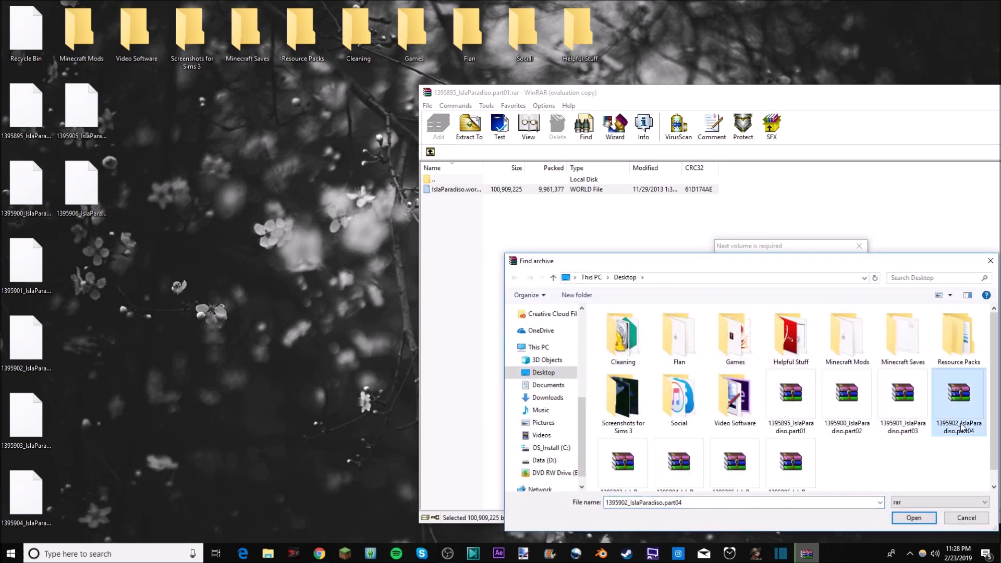
pyautogui.click(914, 518)
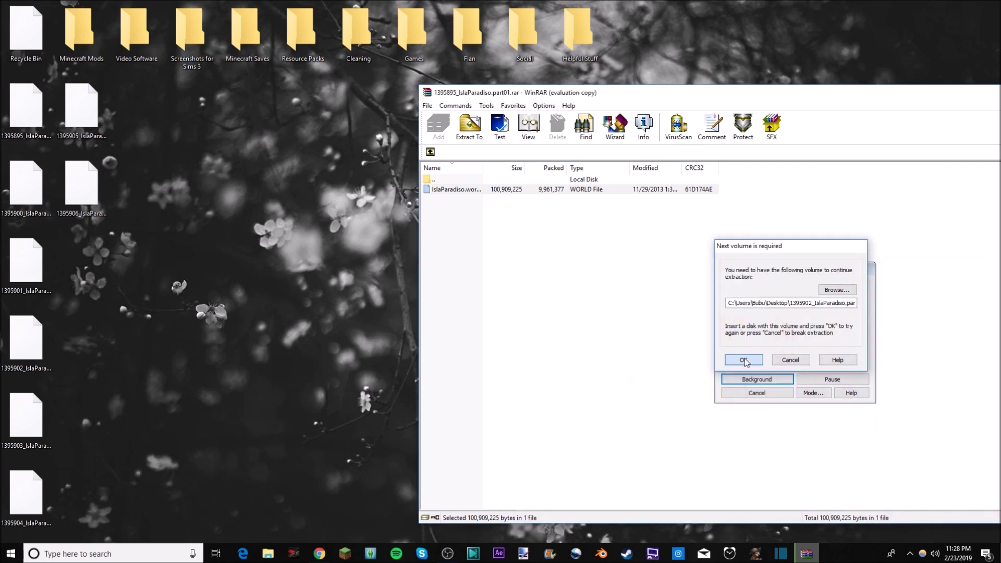
pyautogui.click(837, 289)
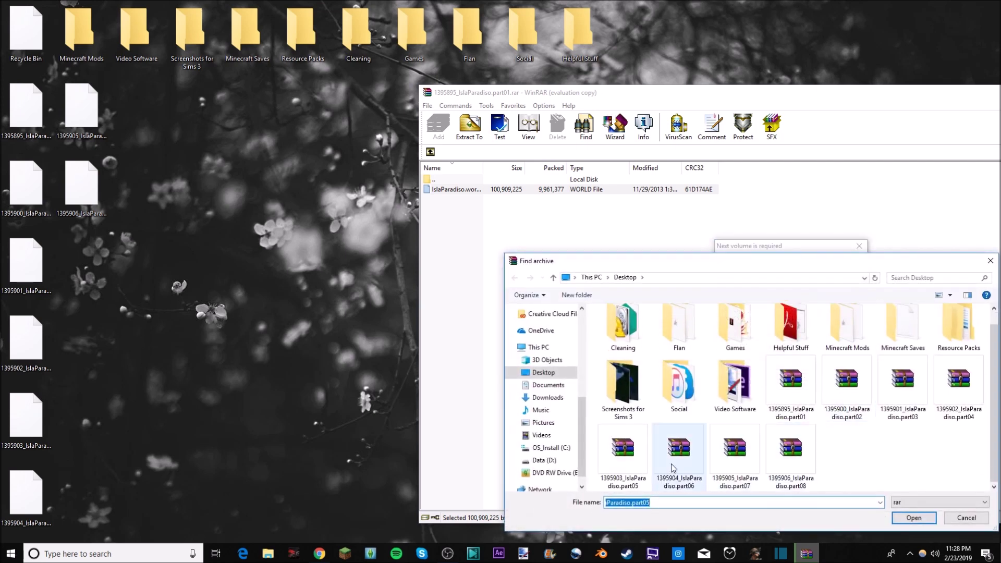
pyautogui.click(635, 464)
pyautogui.click(914, 518)
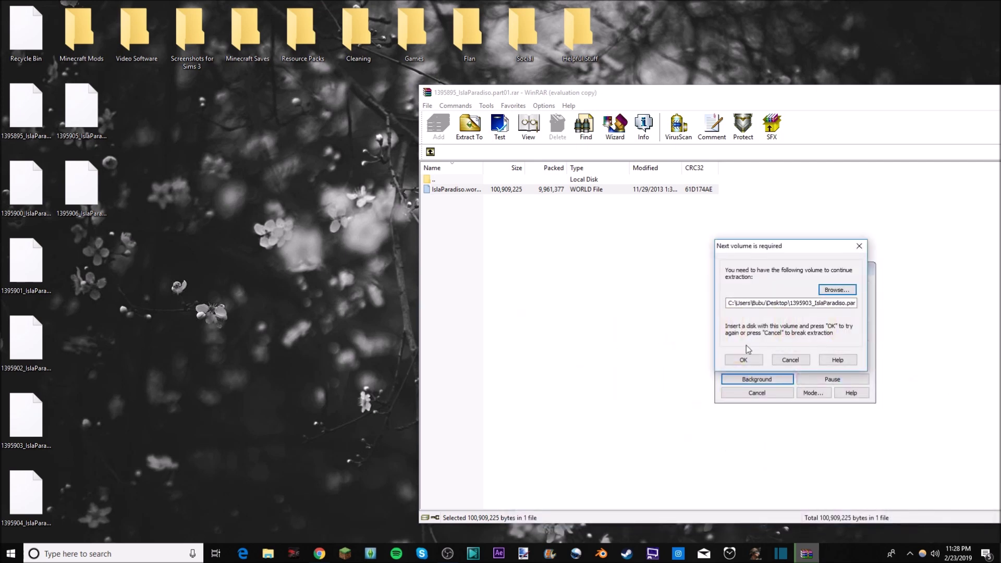
pyautogui.click(749, 358)
# Step: Supply the part06, part07 and final part08 volumes from the Desktop
pyautogui.click(836, 290)
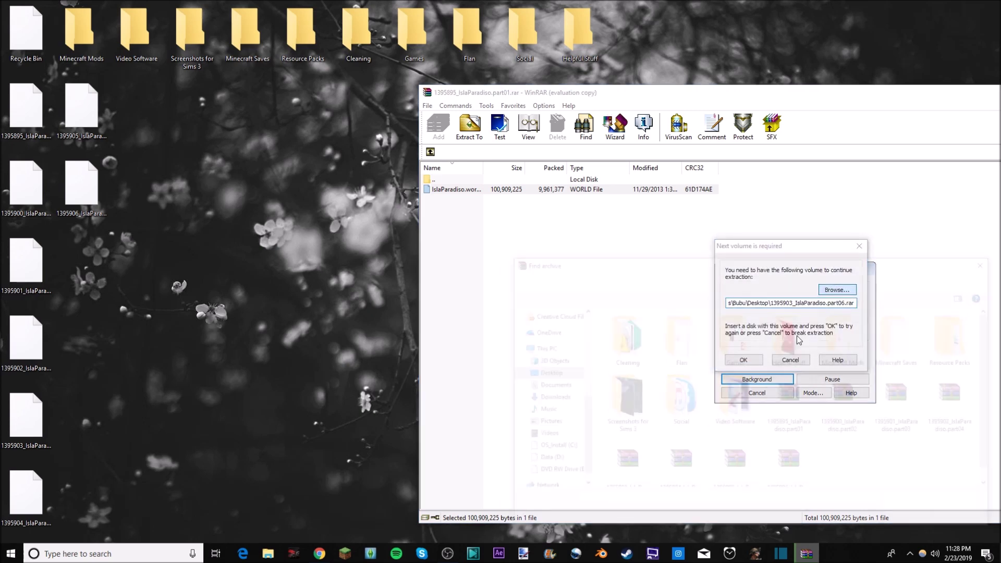
pyautogui.click(681, 448)
pyautogui.click(914, 519)
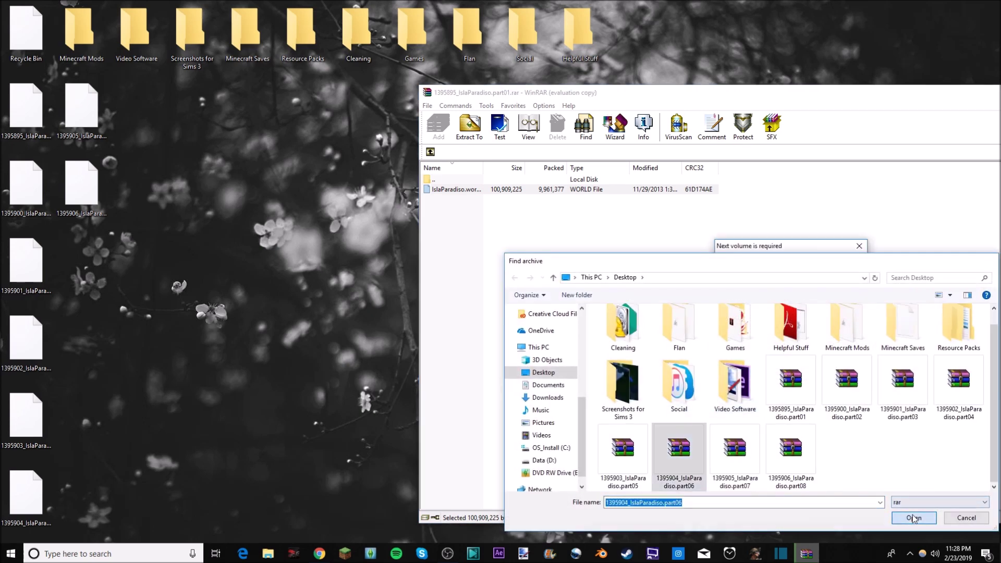
pyautogui.click(744, 360)
pyautogui.click(836, 290)
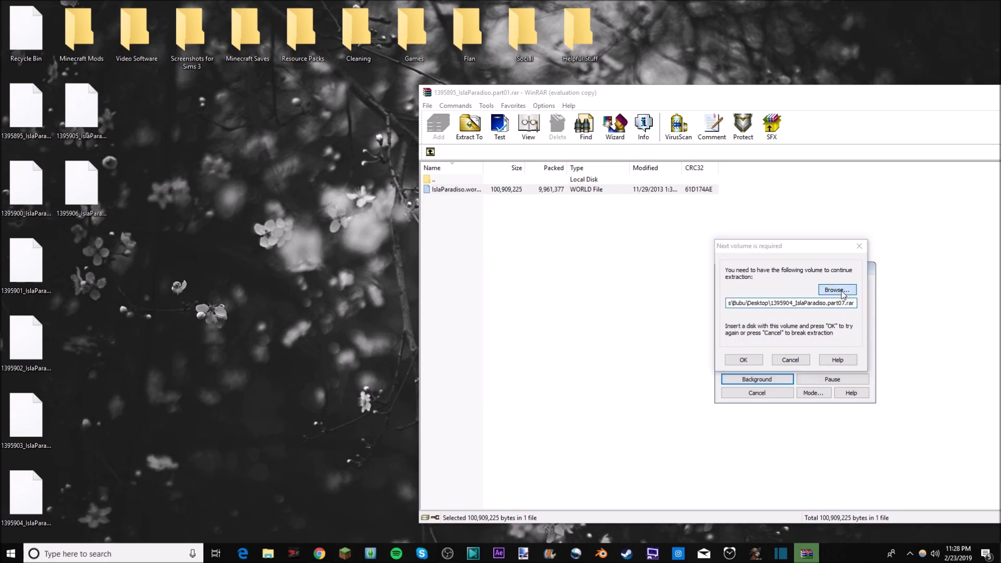
pyautogui.click(735, 453)
pyautogui.click(906, 520)
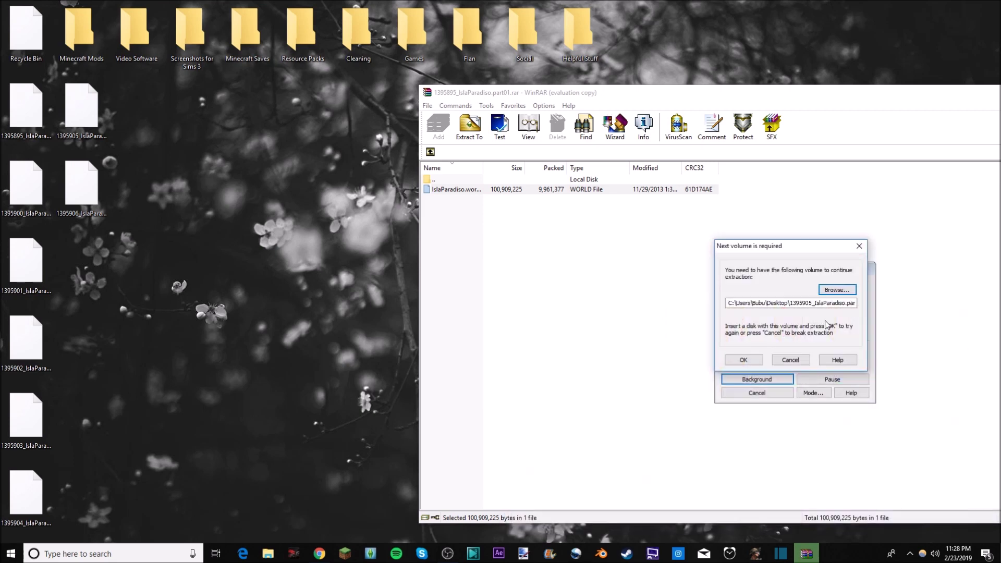
pyautogui.click(755, 362)
pyautogui.click(836, 289)
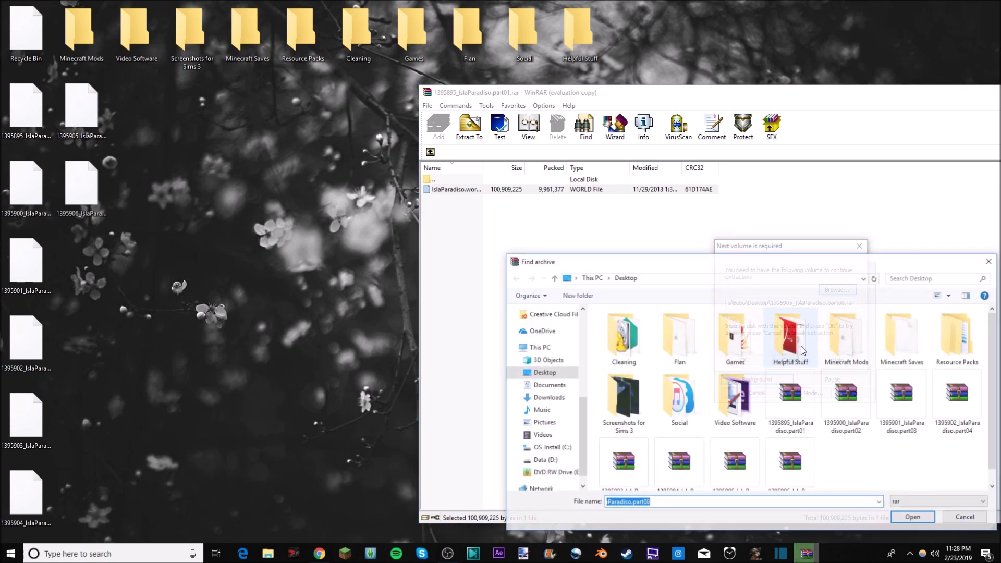
pyautogui.click(790, 454)
pyautogui.click(913, 519)
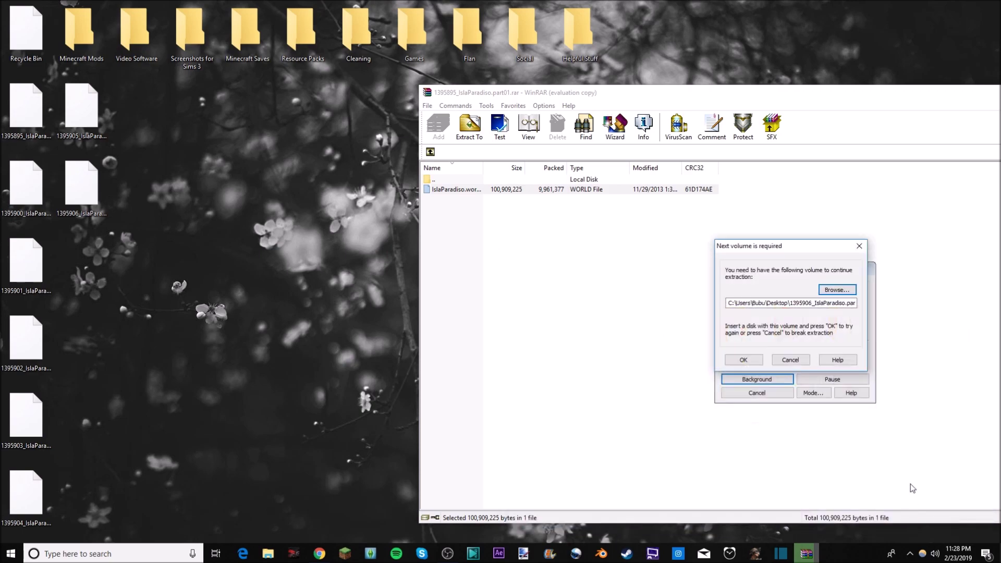
# Step: Finish extracting IslaParadiso.world and close the WinRAR window
pyautogui.click(749, 361)
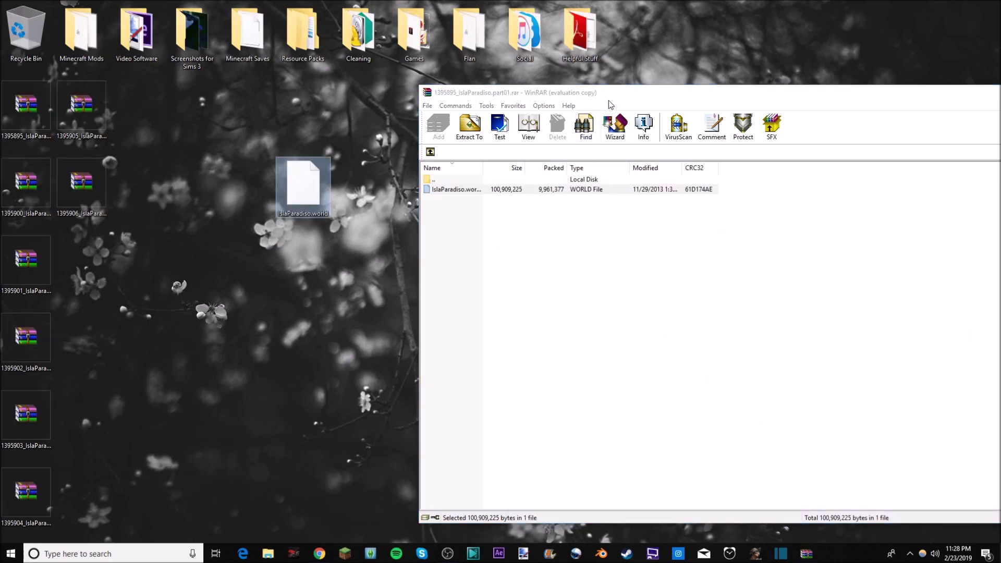
pyautogui.moveTo(603, 98); pyautogui.dragTo(284, 159)
pyautogui.click(832, 153)
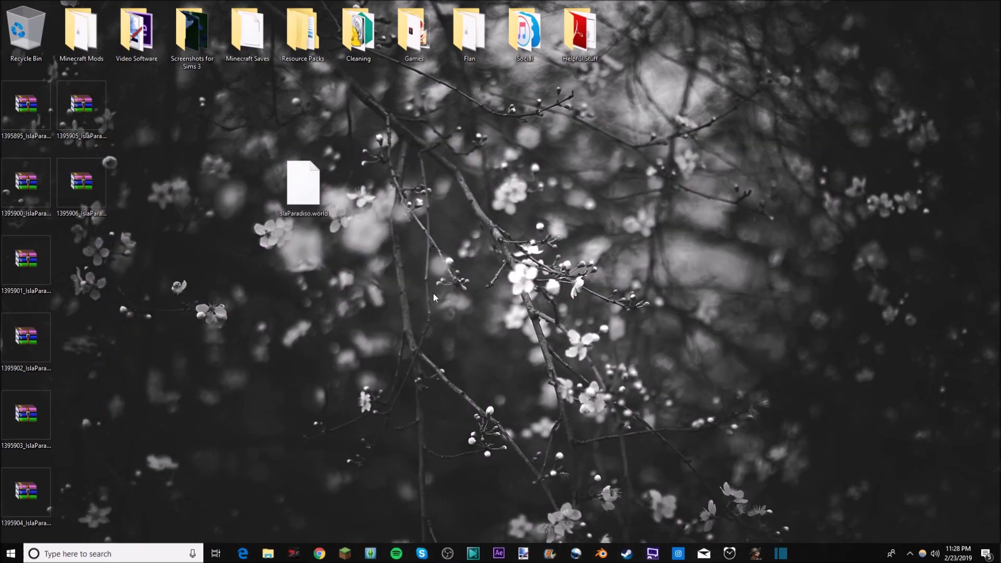
# Step: Delete the IslaParadiso .rar parts from the desktop, keeping IslaParadiso.world
pyautogui.moveTo(441, 352); pyautogui.dragTo(207, 129)
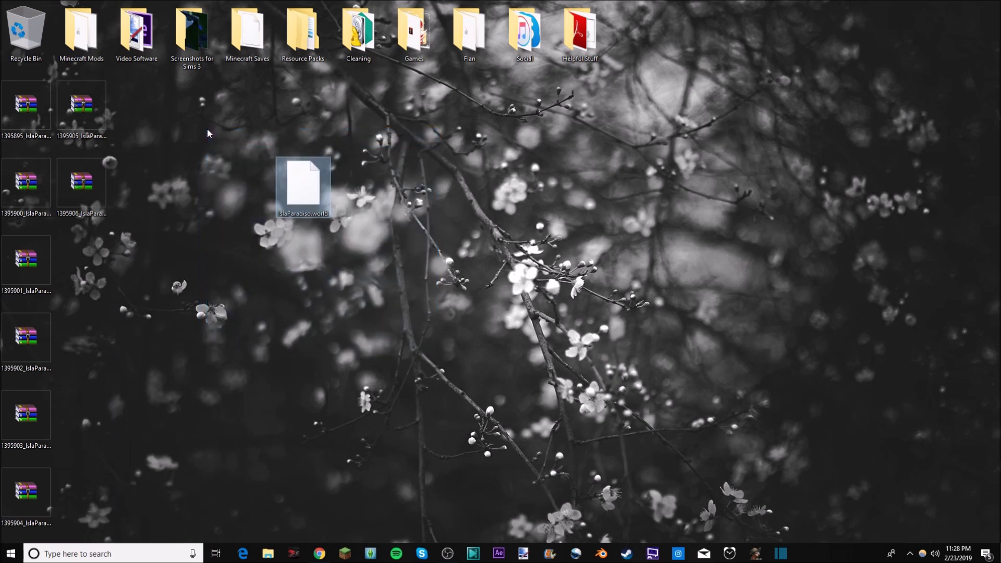
pyautogui.moveTo(247, 116); pyautogui.dragTo(349, 336)
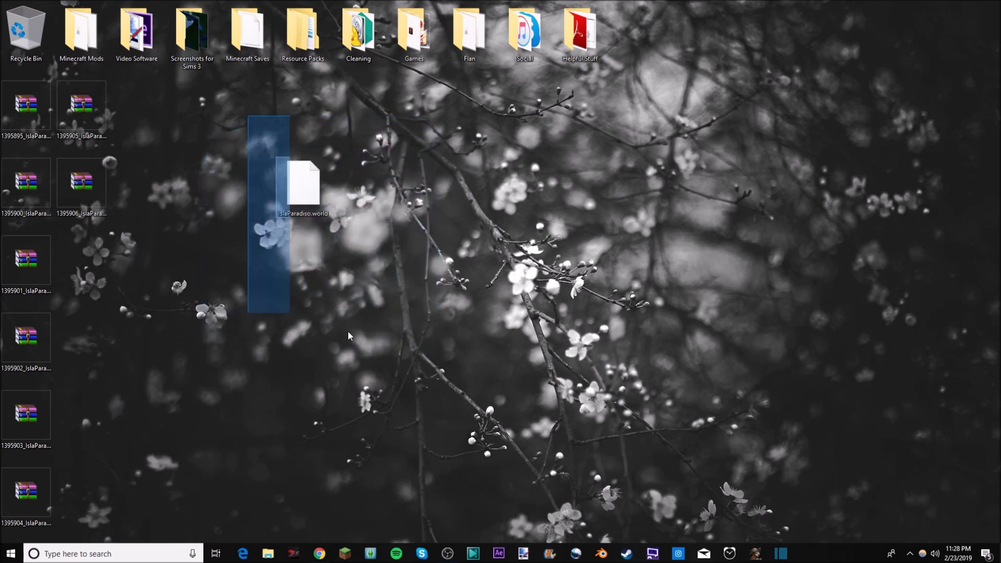
pyautogui.moveTo(347, 331); pyautogui.dragTo(368, 291)
pyautogui.moveTo(90, 512)
pyautogui.mouseDown()
pyautogui.moveTo(52, 44)
pyautogui.moveTo(10, 106)
pyautogui.mouseUp()
pyautogui.press('Delete')
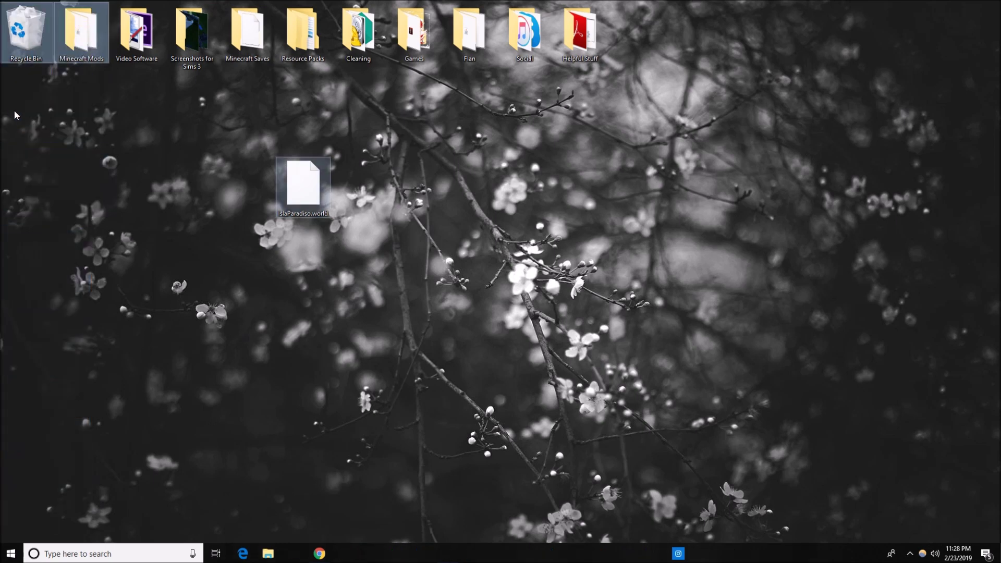
pyautogui.moveTo(342, 253)
pyautogui.mouseDown()
pyautogui.moveTo(309, 174)
pyautogui.moveTo(275, 137)
pyautogui.mouseUp()
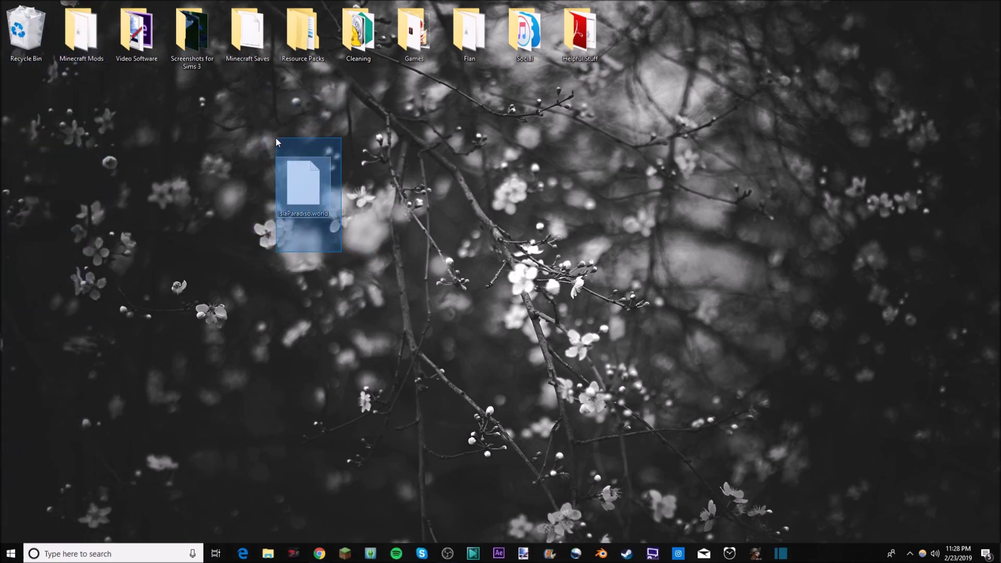
pyautogui.click(482, 184)
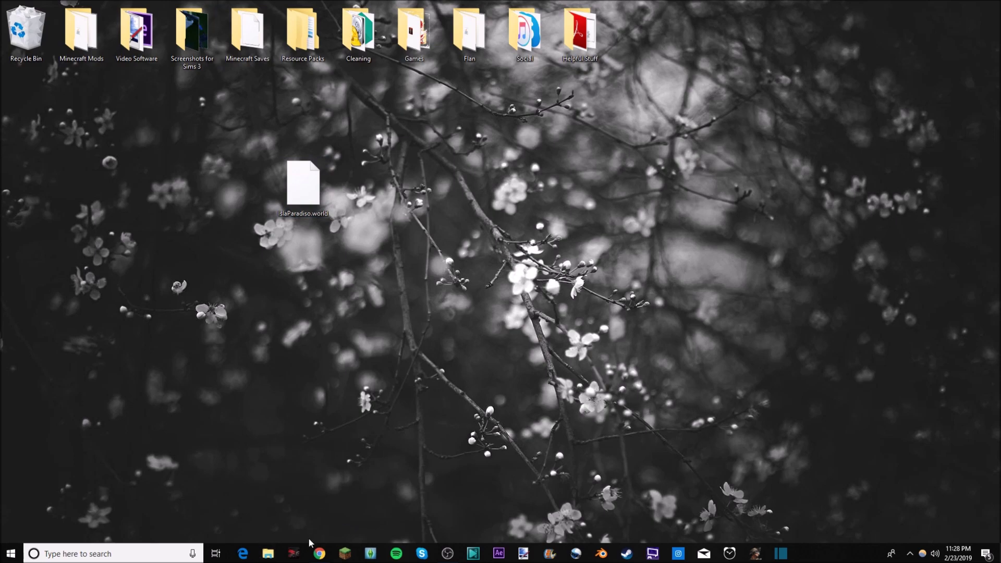
# Step: Browse File Explorer to C:\Program Files (x86)\Electronic Arts
pyautogui.click(268, 554)
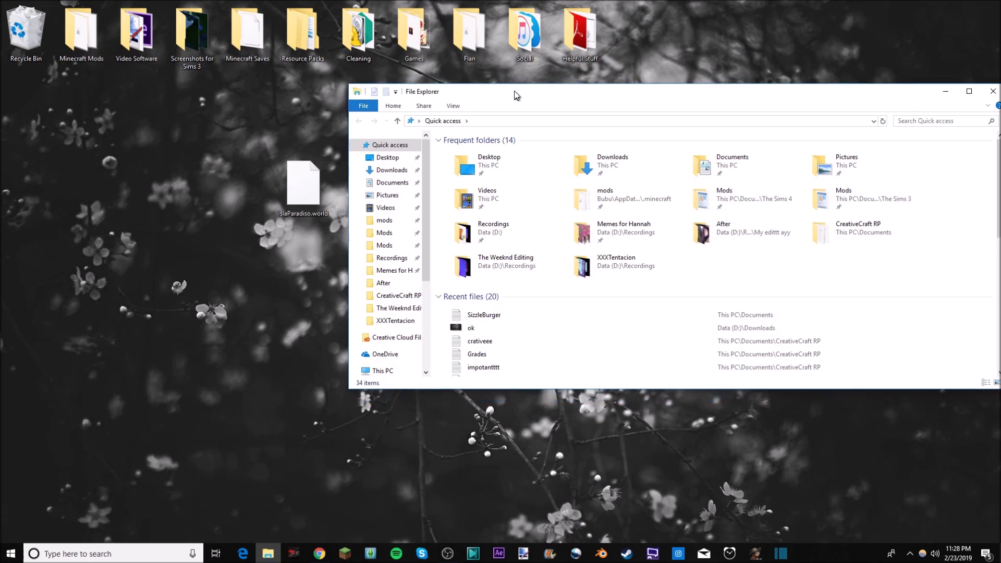
pyautogui.moveTo(434, 246); pyautogui.dragTo(516, 90)
pyautogui.scroll(-1, 374, 303)
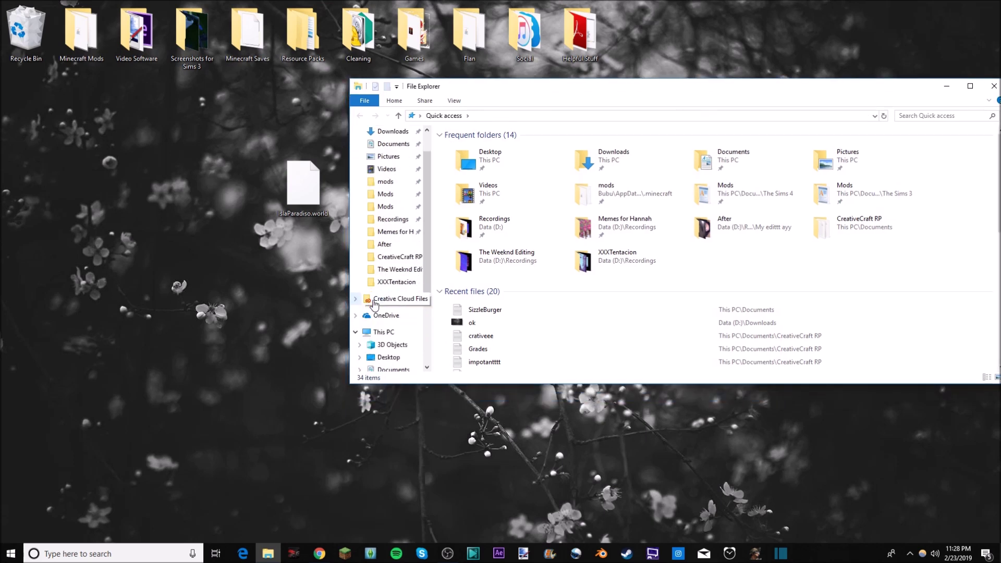
pyautogui.click(383, 332)
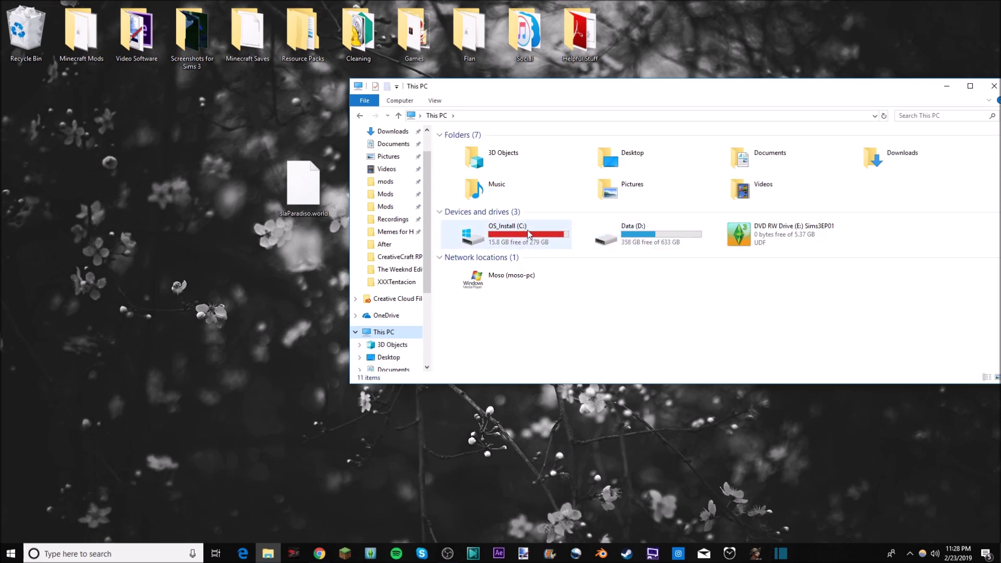
pyautogui.doubleClick(528, 233)
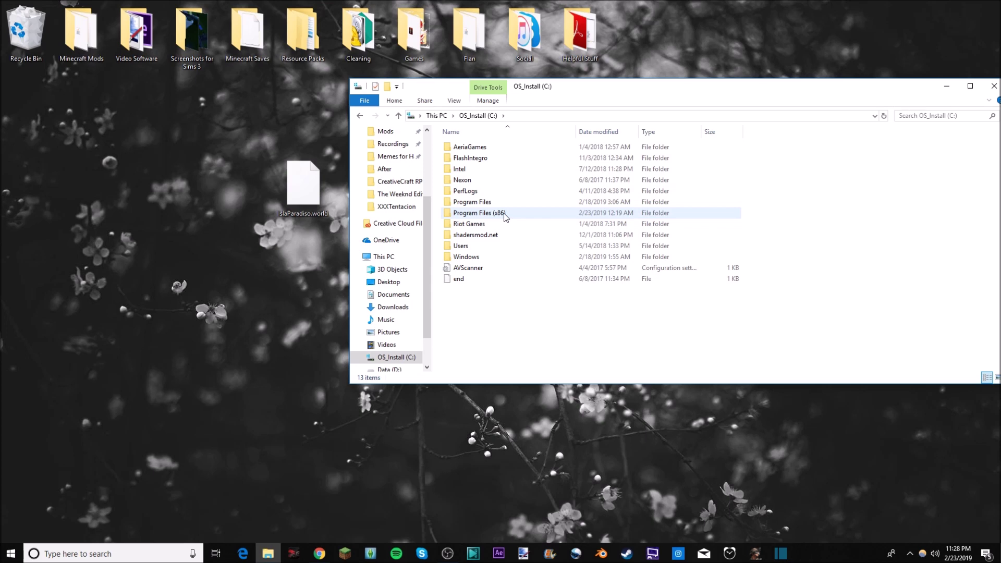
pyautogui.doubleClick(505, 215)
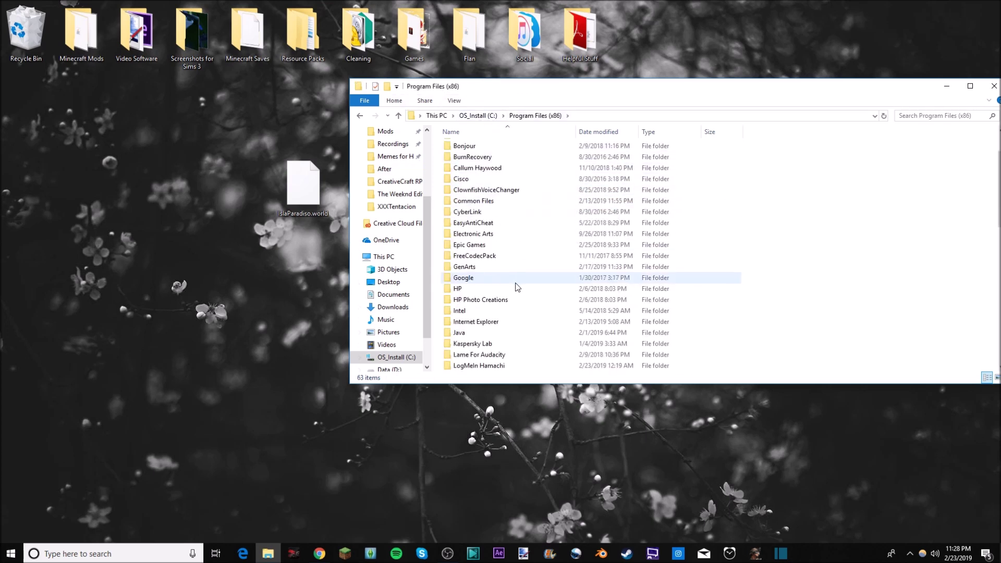
pyautogui.scroll(-2, 517, 269)
pyautogui.scroll(2, 503, 268)
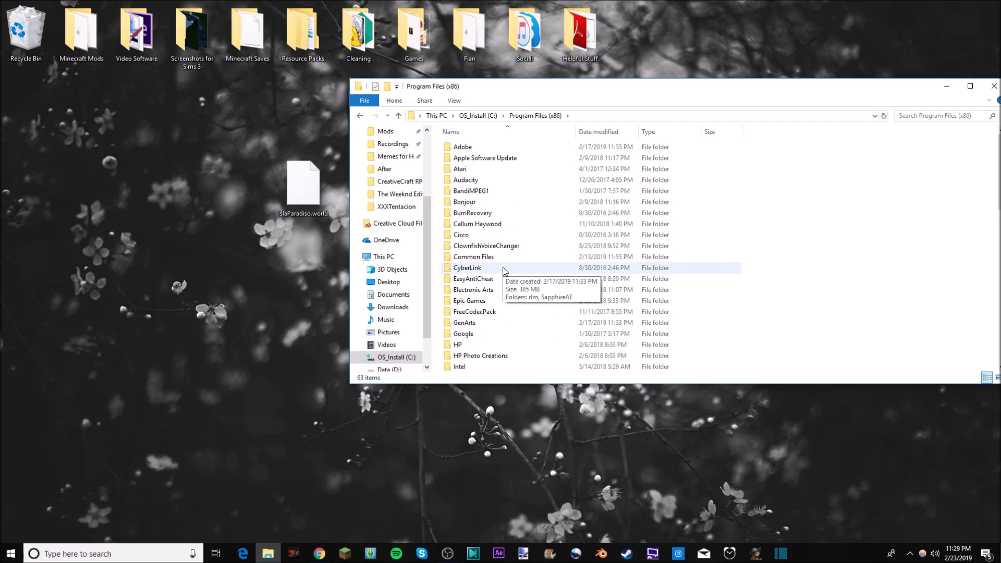
pyautogui.doubleClick(475, 290)
# Step: Go into Les Sims 3 Île de Rêve\GameData\Shared\NonPackaged\Worlds
pyautogui.moveTo(518, 235); pyautogui.dragTo(470, 161)
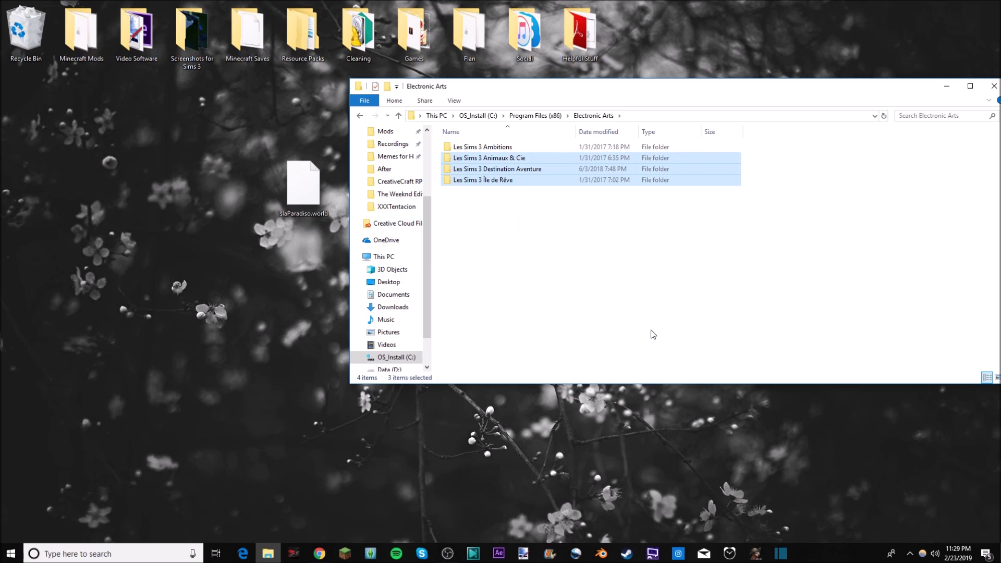
pyautogui.click(470, 202)
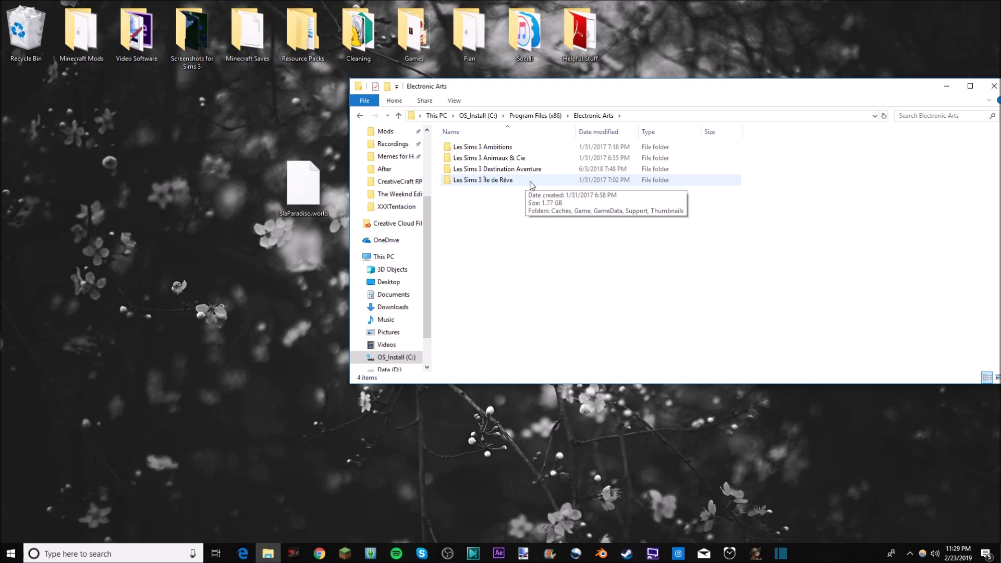
pyautogui.doubleClick(530, 185)
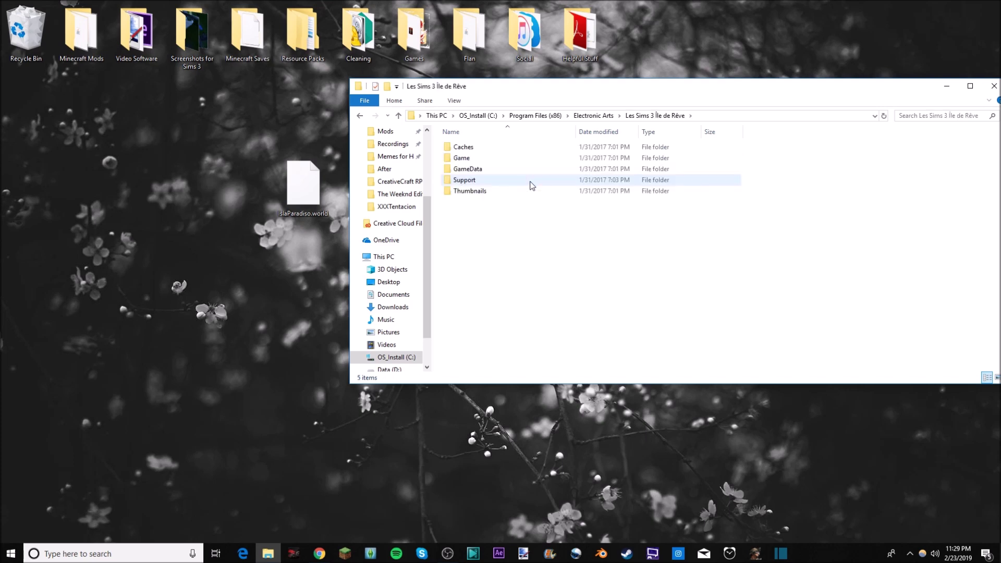
pyautogui.click(585, 116)
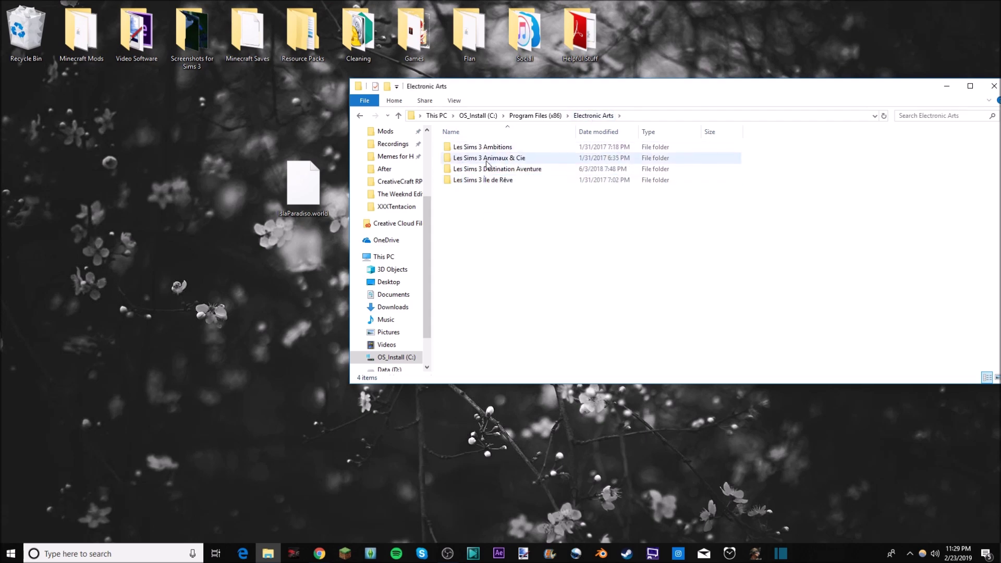
pyautogui.doubleClick(517, 182)
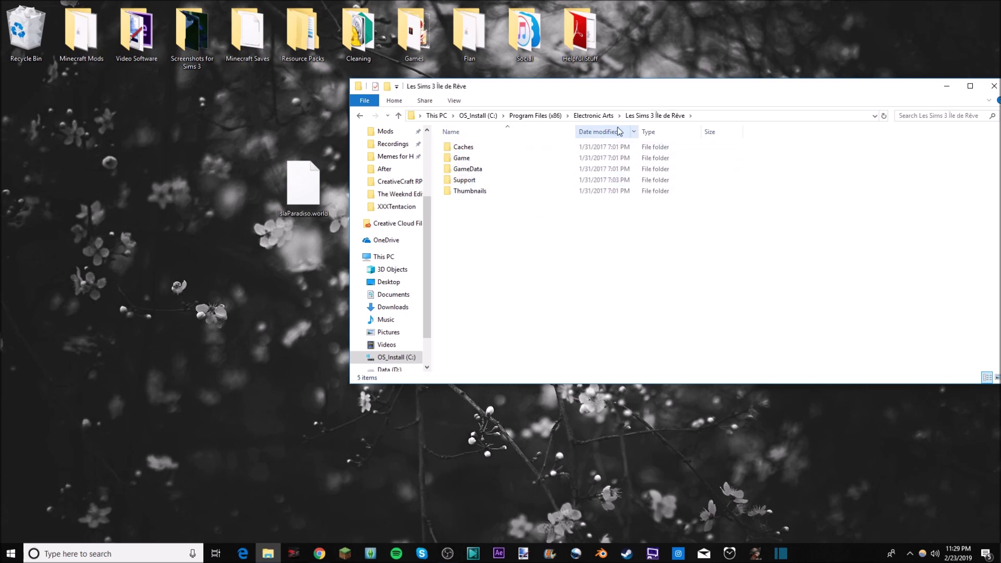
pyautogui.doubleClick(484, 168)
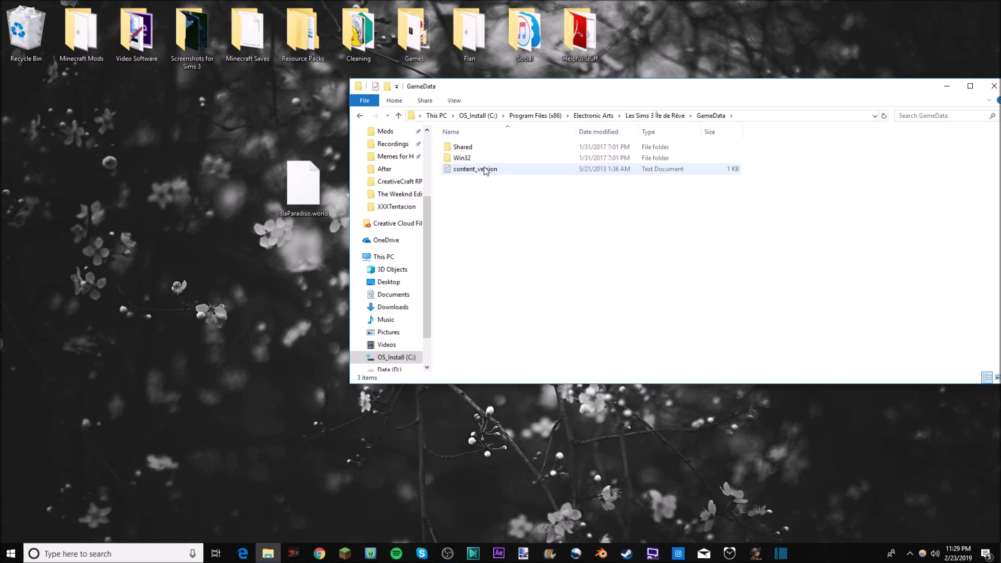
pyautogui.doubleClick(479, 149)
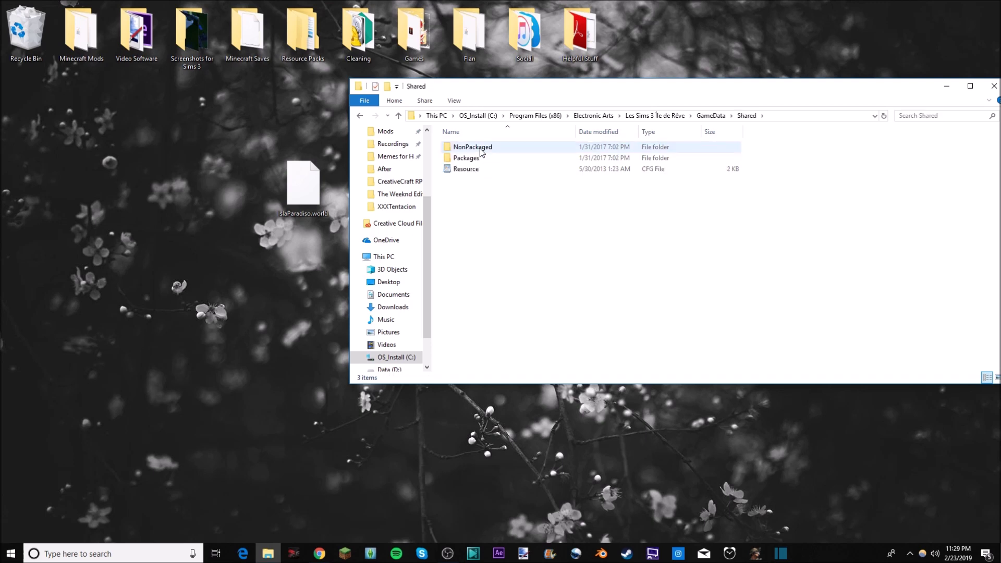
pyautogui.doubleClick(481, 151)
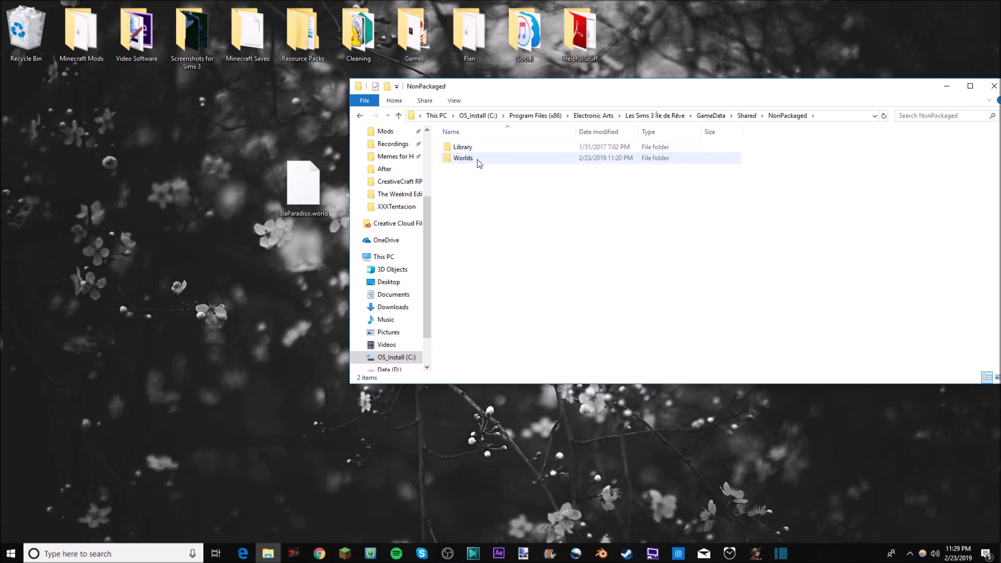
pyautogui.doubleClick(479, 158)
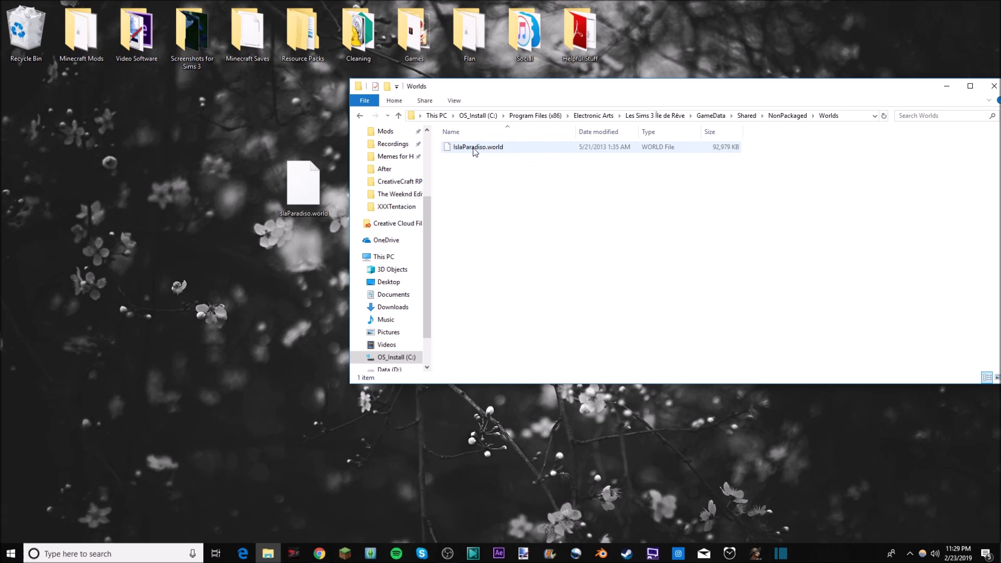
# Step: Create a desktop folder named 'backup' and move the original IslaParadiso.world from Worlds into it
pyautogui.moveTo(498, 86); pyautogui.dragTo(576, 191)
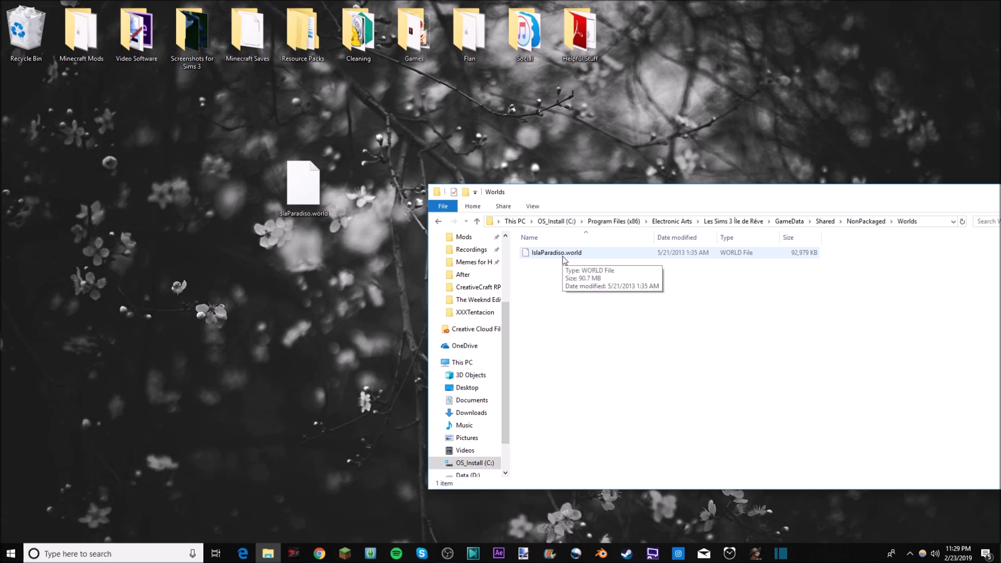
pyautogui.rightClick(676, 66)
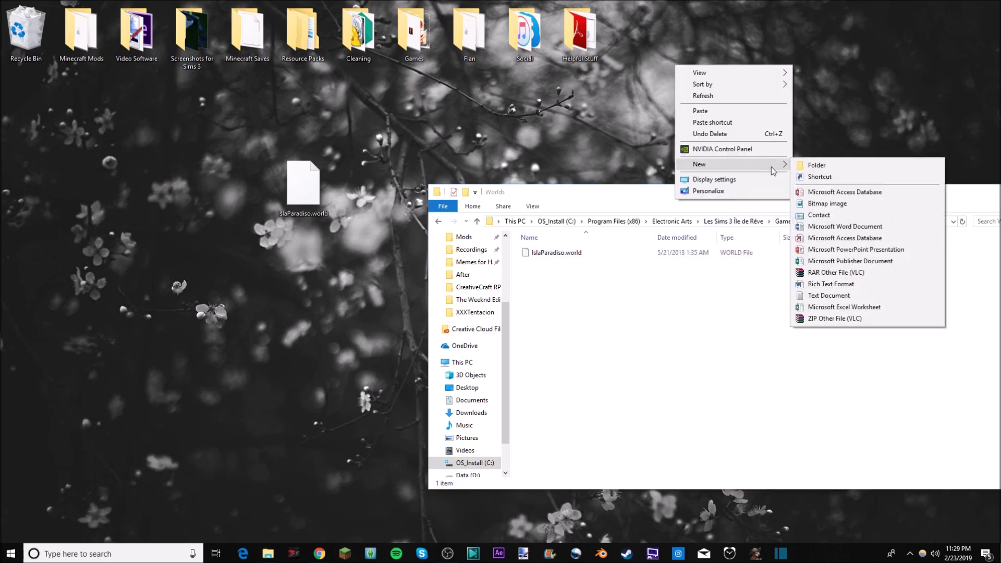
pyautogui.click(817, 168)
pyautogui.write('b')
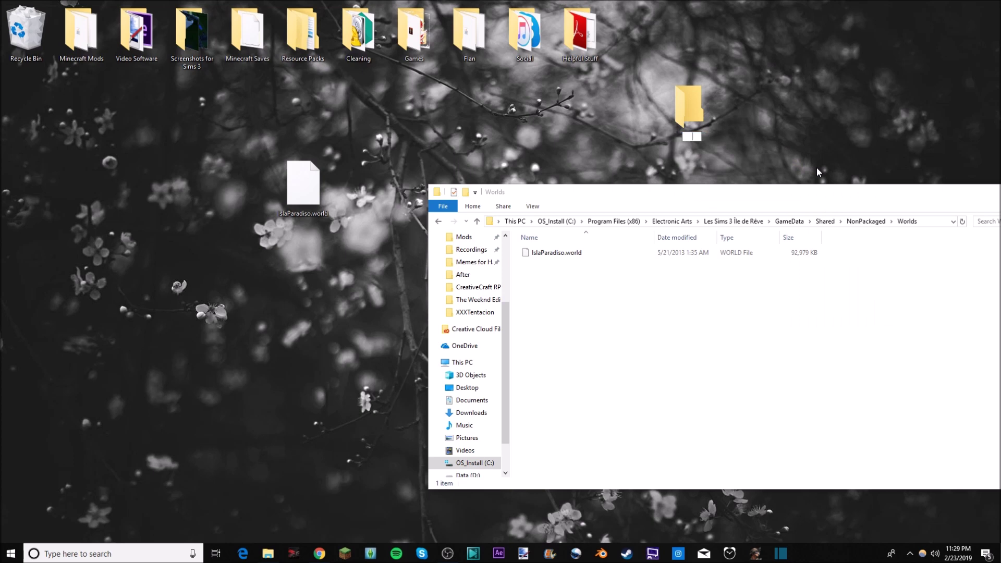
pyautogui.write('ackup')
pyautogui.press('Return')
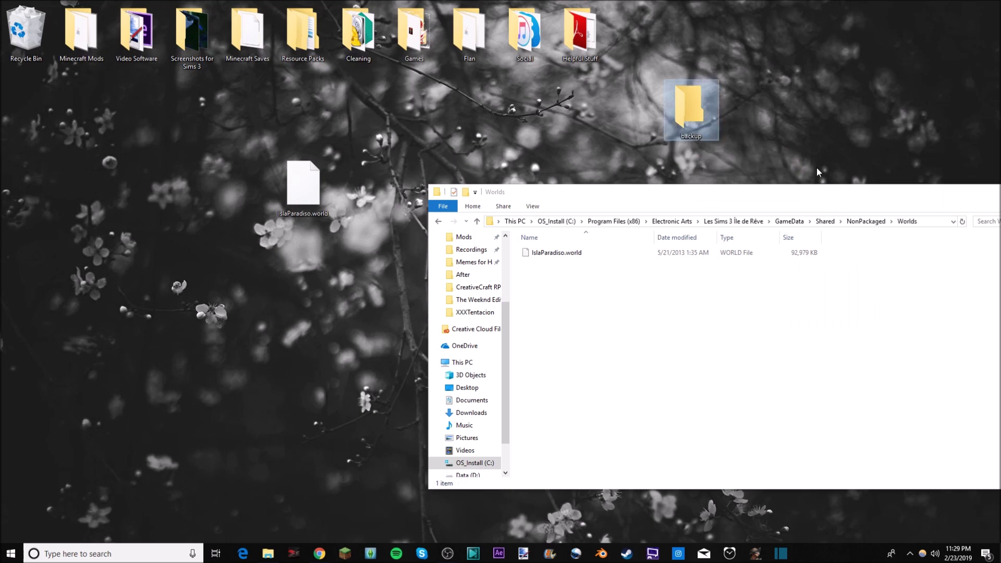
pyautogui.moveTo(555, 253); pyautogui.dragTo(687, 117)
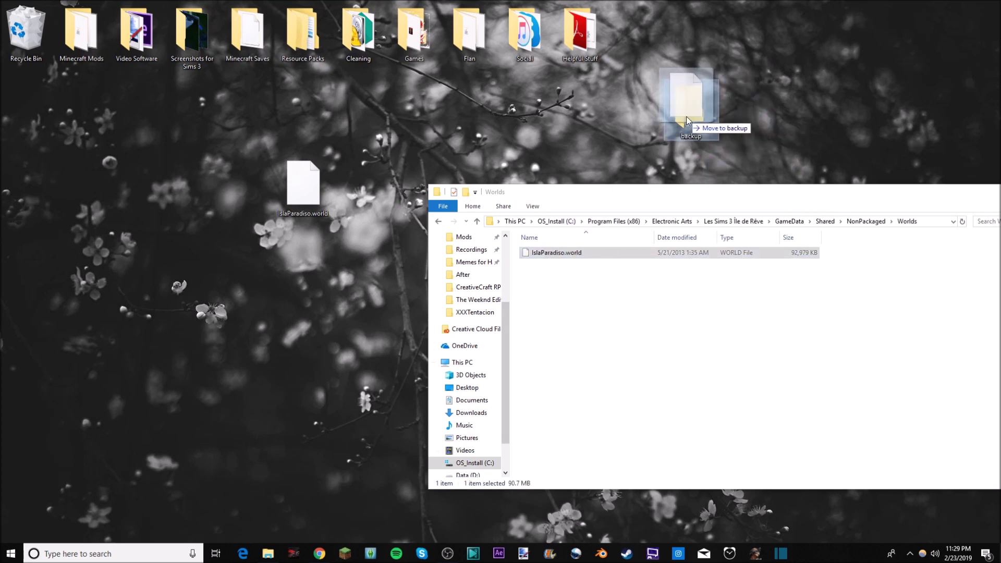
pyautogui.click(474, 207)
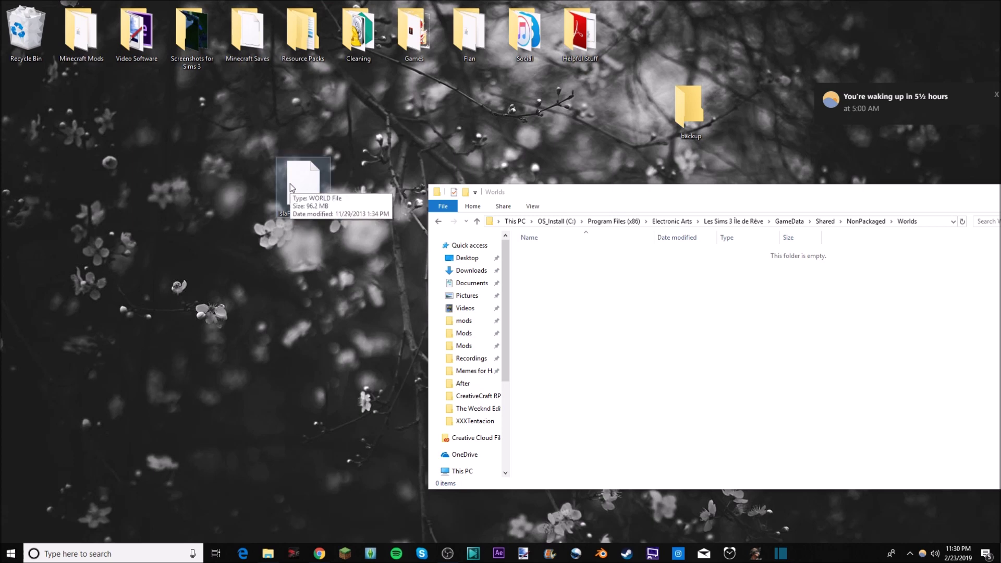
# Step: Move the fixed desktop IslaParadiso.world (98,545 KB) into Worlds, granting administrator permission
pyautogui.moveTo(289, 188); pyautogui.dragTo(630, 282)
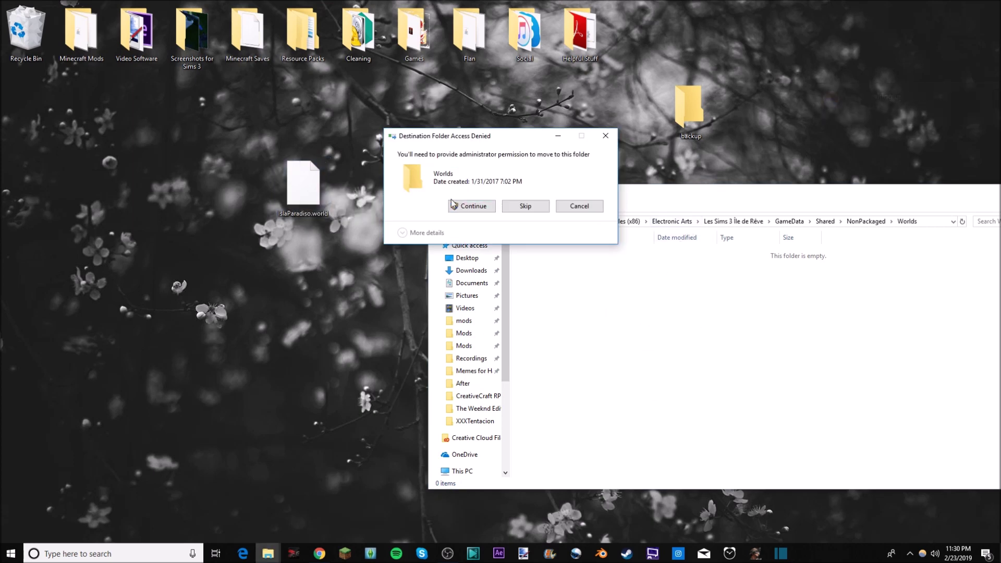
pyautogui.click(485, 206)
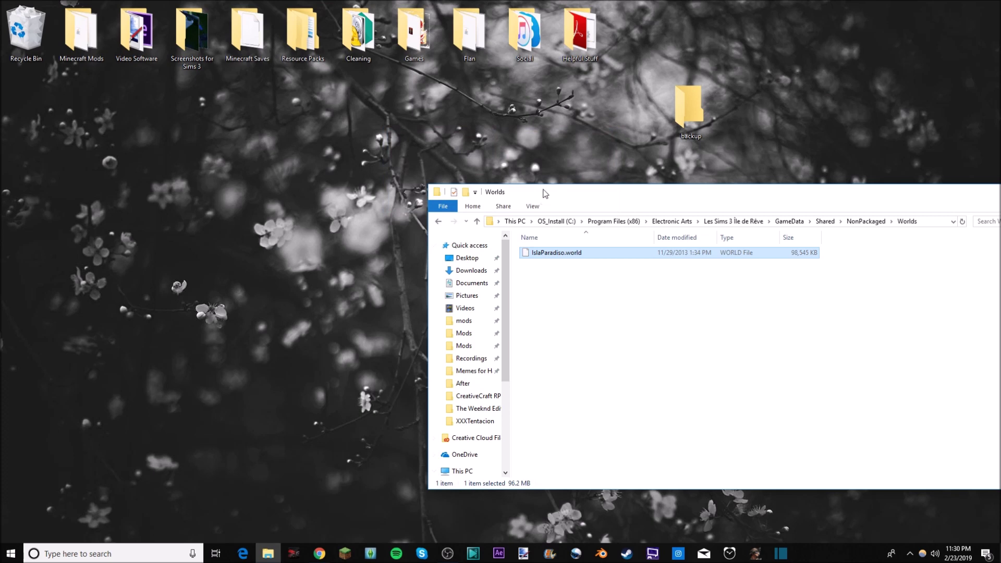
pyautogui.moveTo(498, 194); pyautogui.dragTo(344, 160)
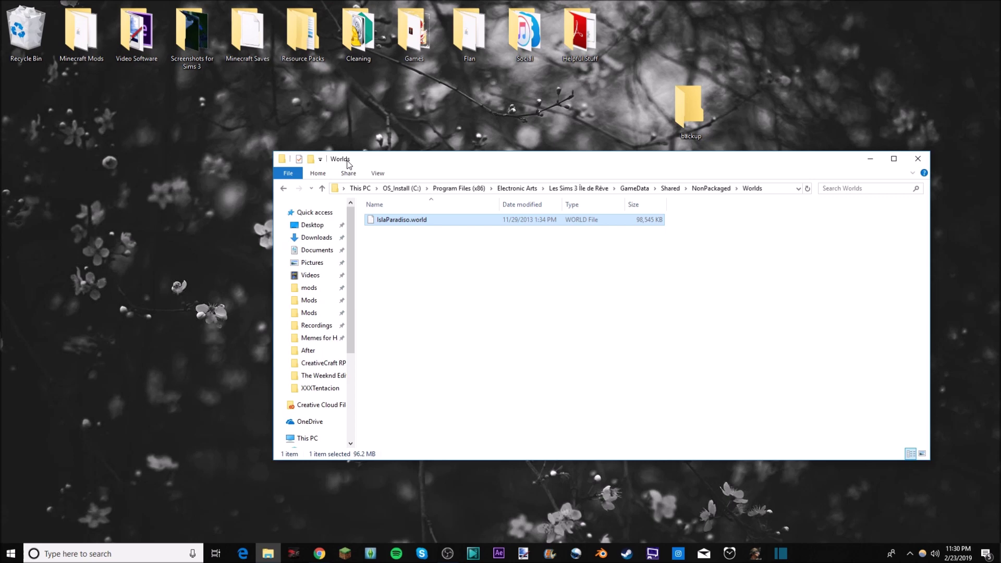
# Step: Deselect IslaParadiso.world and close the Worlds folder window, leaving the backup folder on the desktop
pyautogui.click(406, 253)
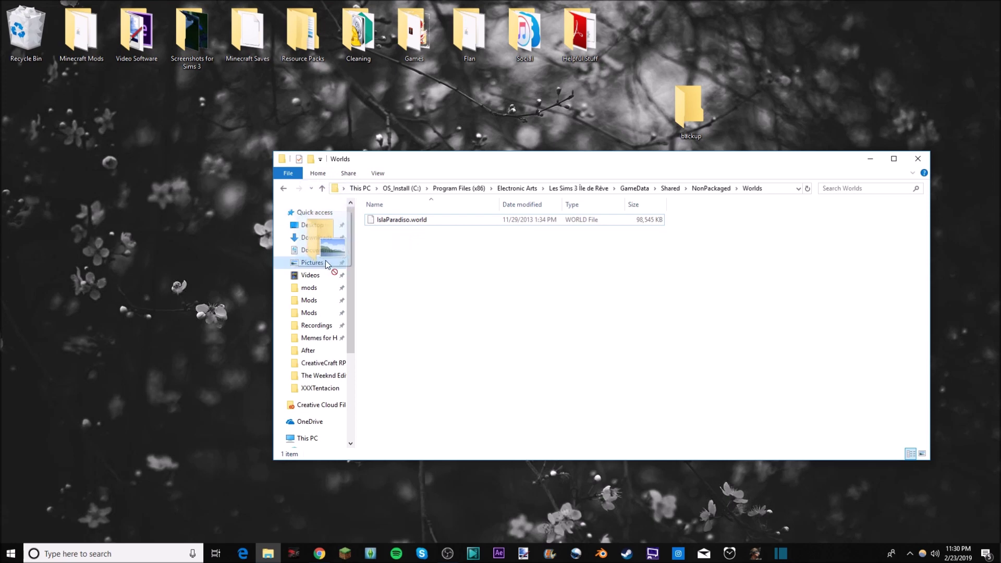
pyautogui.moveTo(326, 261); pyautogui.dragTo(504, 366)
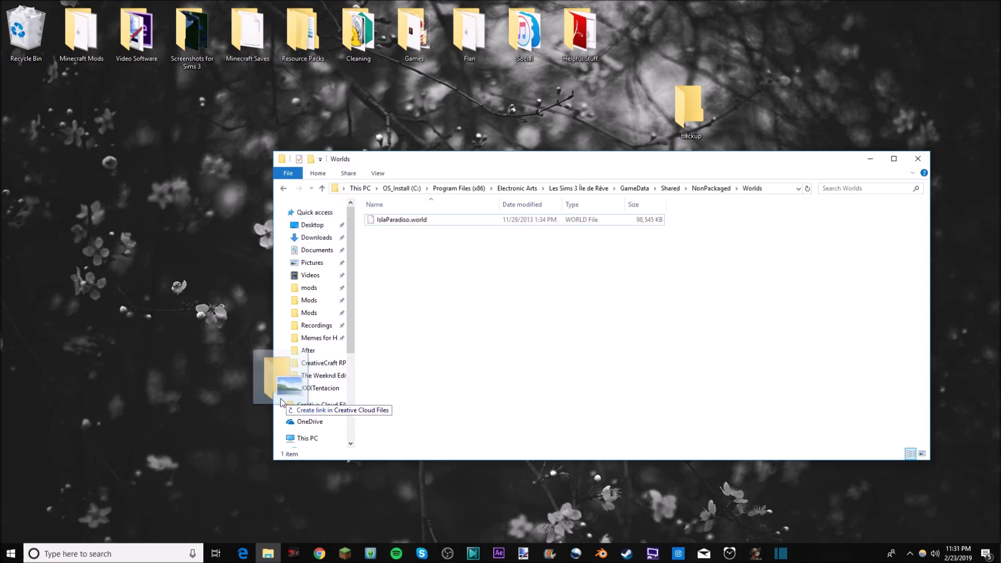
pyautogui.moveTo(504, 367)
pyautogui.mouseDown()
pyautogui.moveTo(304, 287)
pyautogui.moveTo(298, 276)
pyautogui.mouseUp()
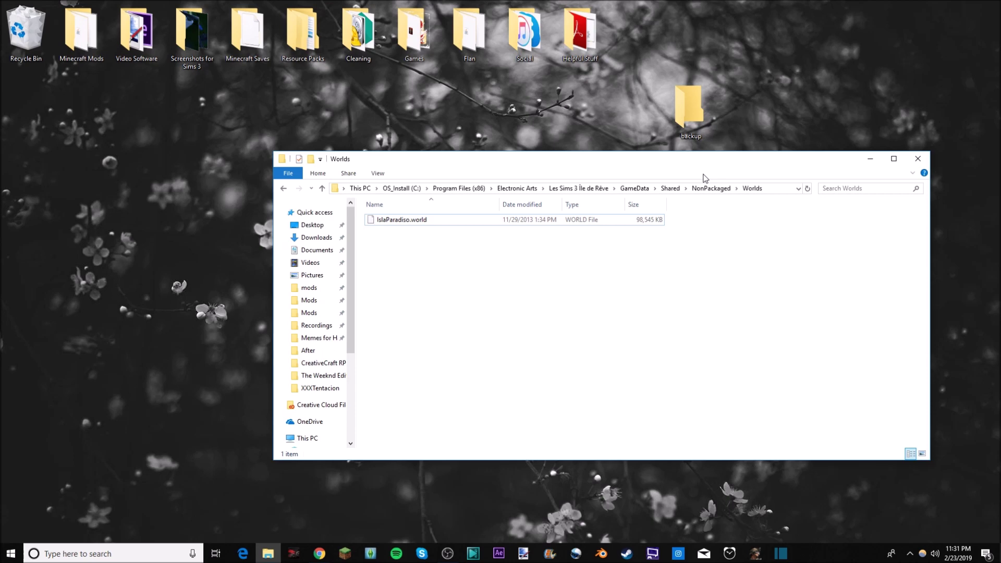
pyautogui.click(918, 158)
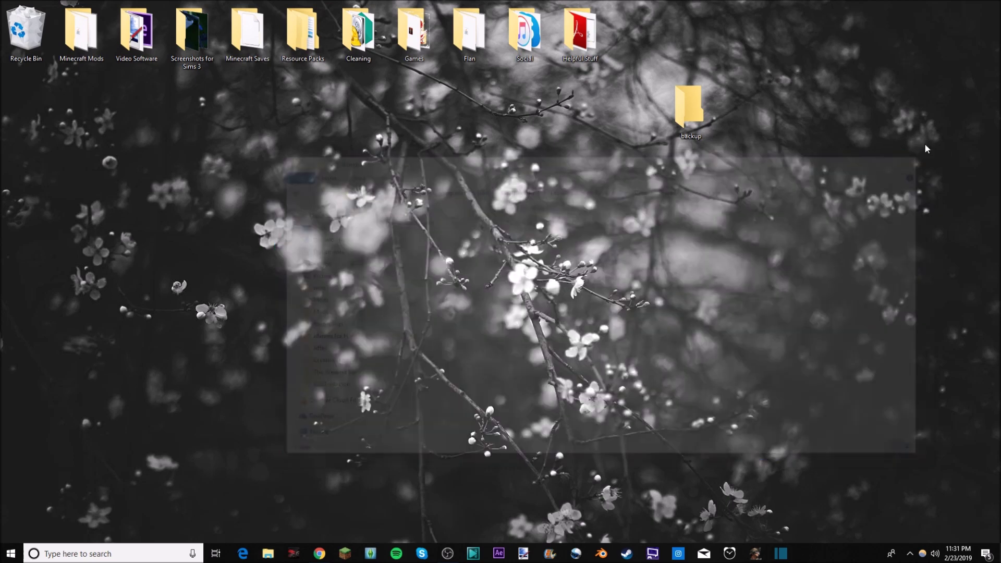